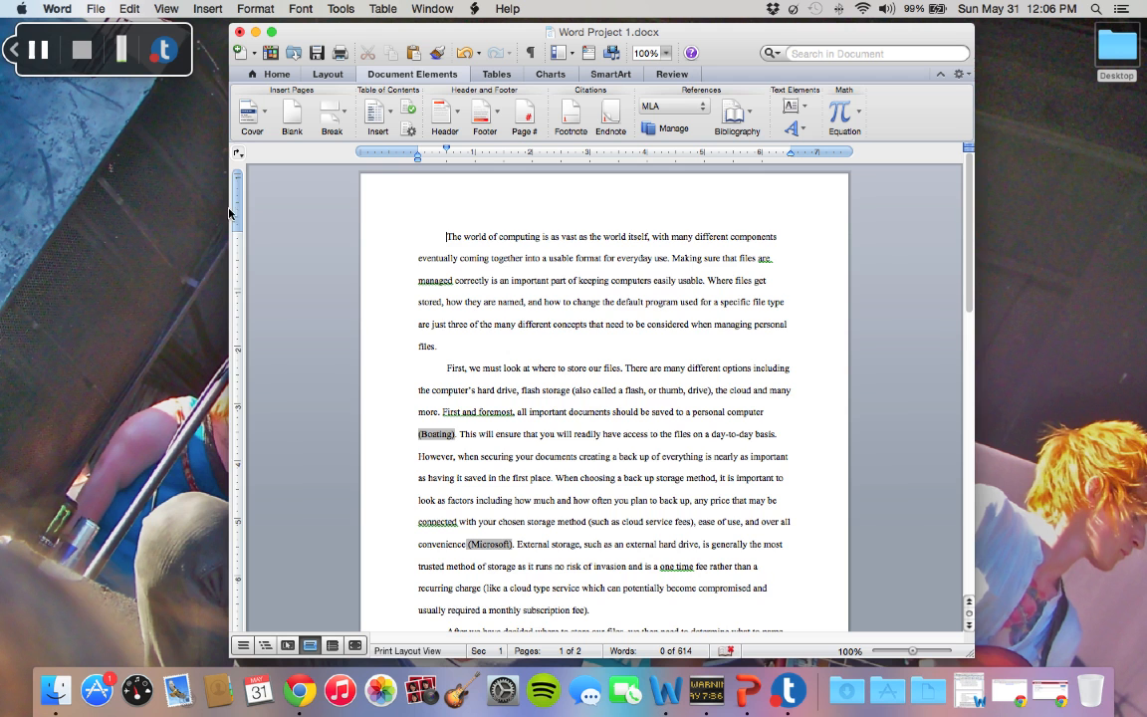
Look through the essay's two pages of body text and return to its beginning
{"action": "scroll", "coordinate": [319, 302], "scroll_direction": "down", "scroll_amount": 2}
{"action": "scroll", "coordinate": [320, 303], "scroll_direction": "down", "scroll_amount": 15}
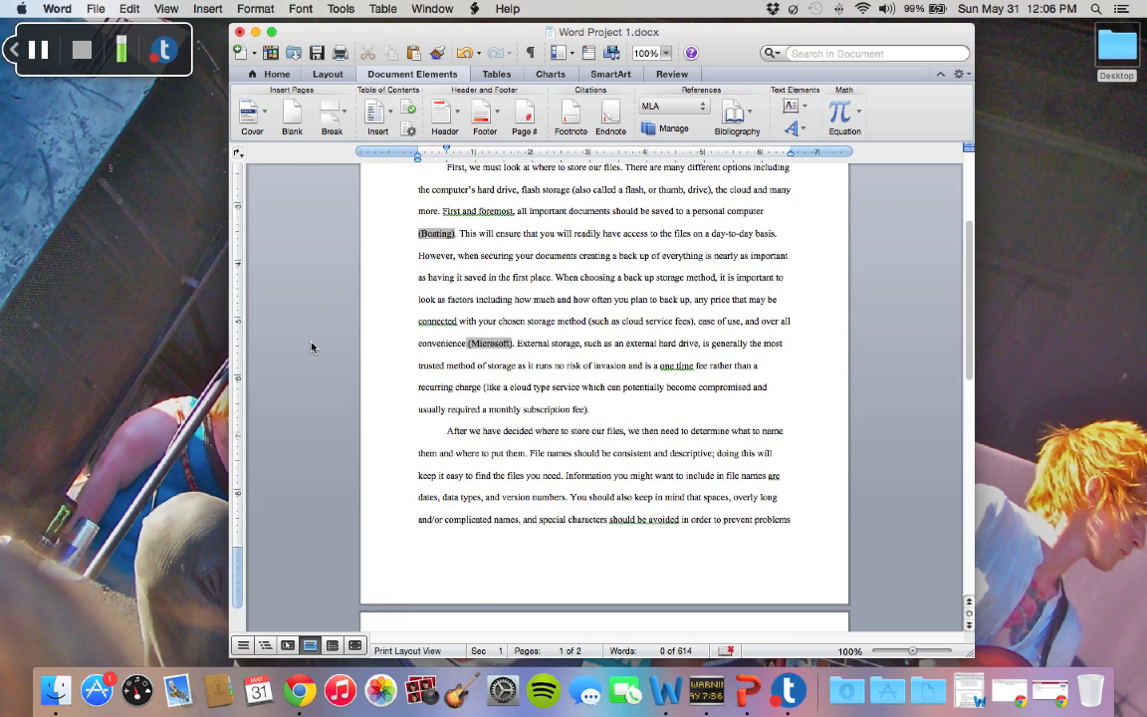
{"action": "right_click", "coordinate": [312, 346]}
{"action": "left_click", "coordinate": [320, 282]}
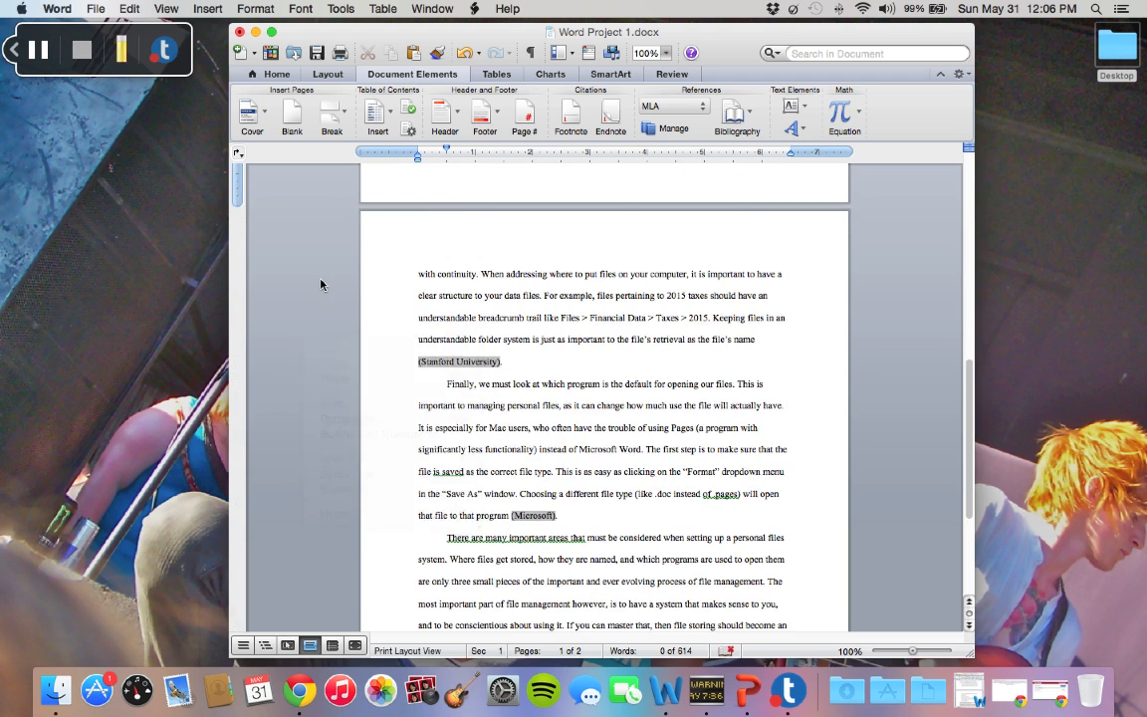
{"action": "scroll", "coordinate": [320, 282], "scroll_direction": "up", "scroll_amount": 15}
{"action": "key", "text": "Page_Down"}
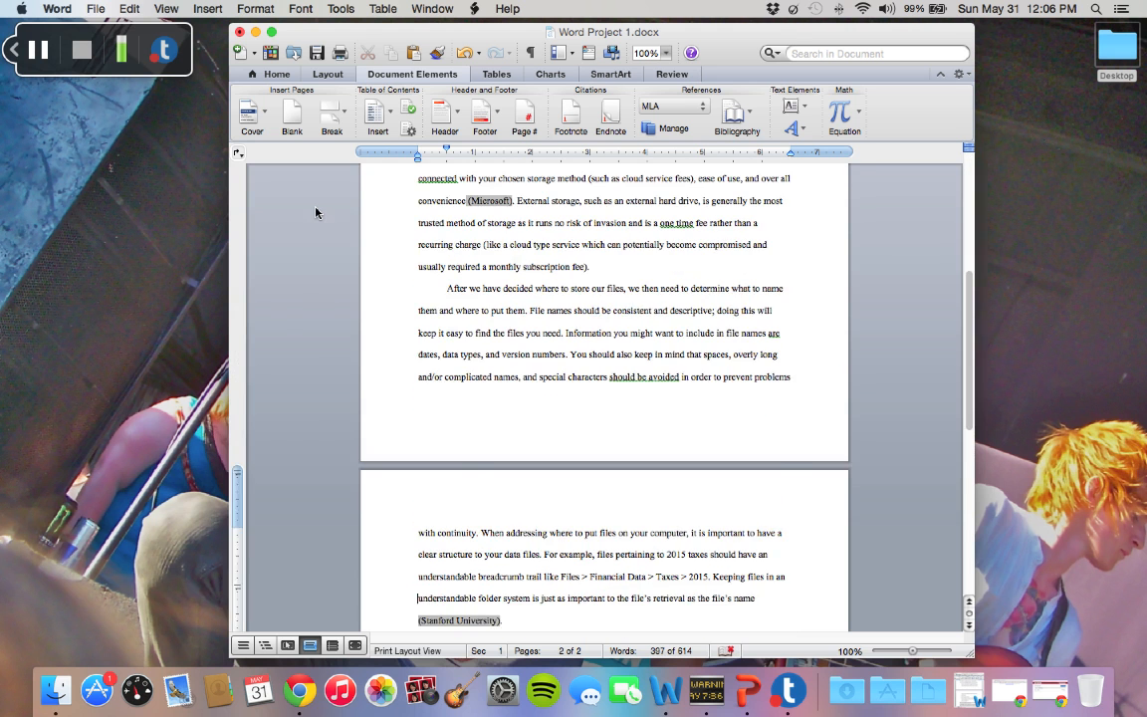
{"action": "key", "text": "Page_Up"}
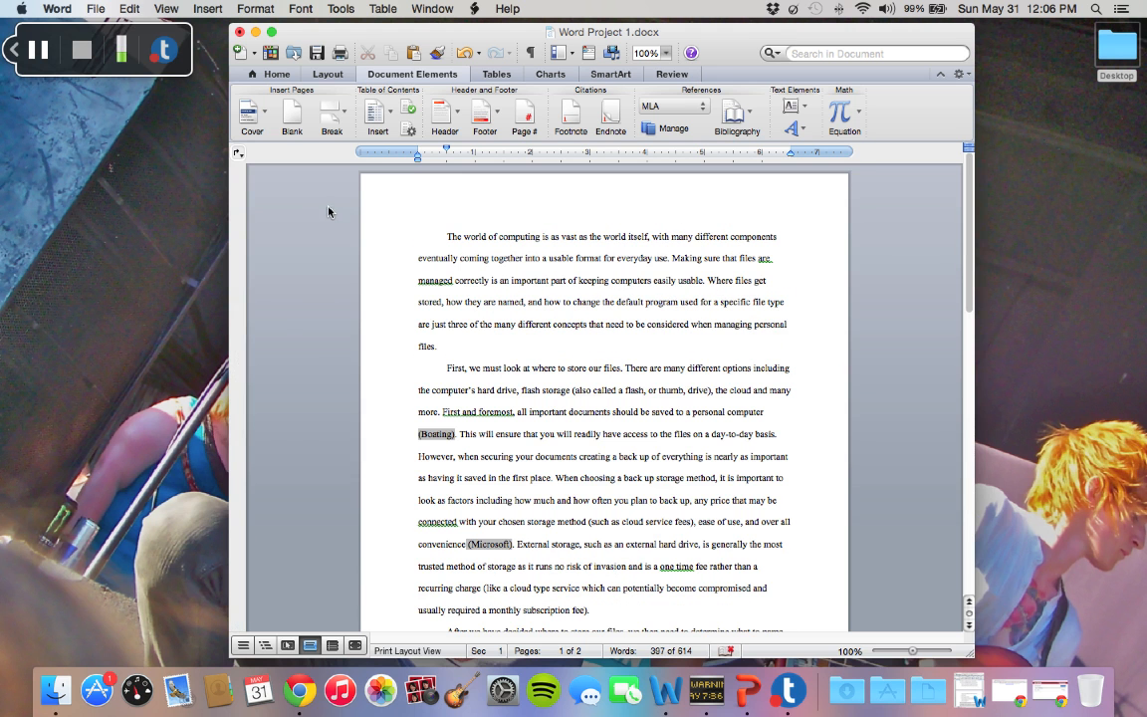
Open the page header for editing and enter the author's last name in it, aligned at the right margin
{"action": "left_click", "coordinate": [168, 8]}
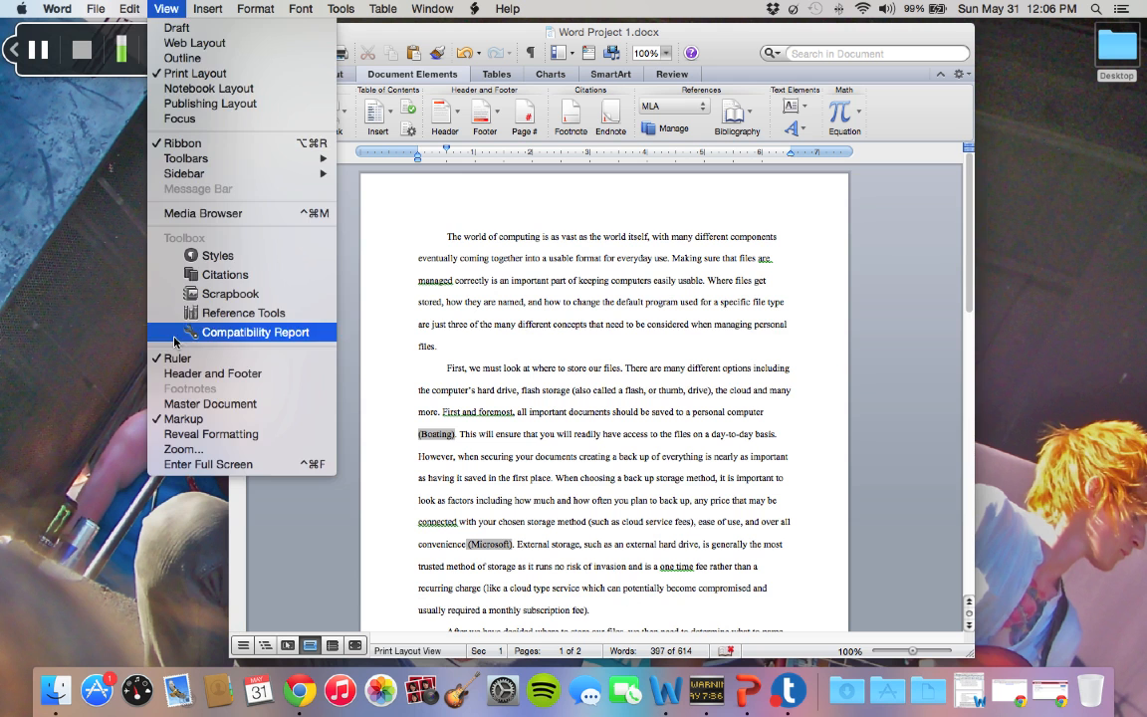
{"action": "left_click", "coordinate": [186, 374]}
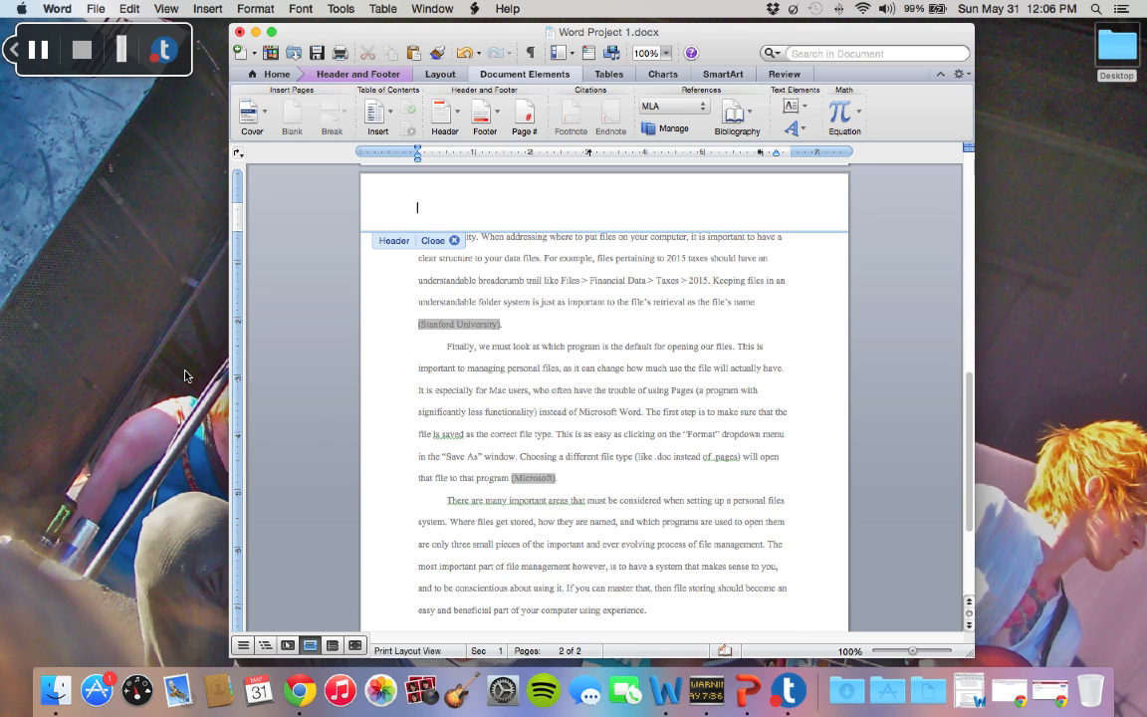
{"action": "type", "text": "Dragoo"}
Insert a right-aligned page number in the header, shown on the first page too, and close the header
{"action": "left_click", "coordinate": [225, 10]}
{"action": "left_click", "coordinate": [234, 43]}
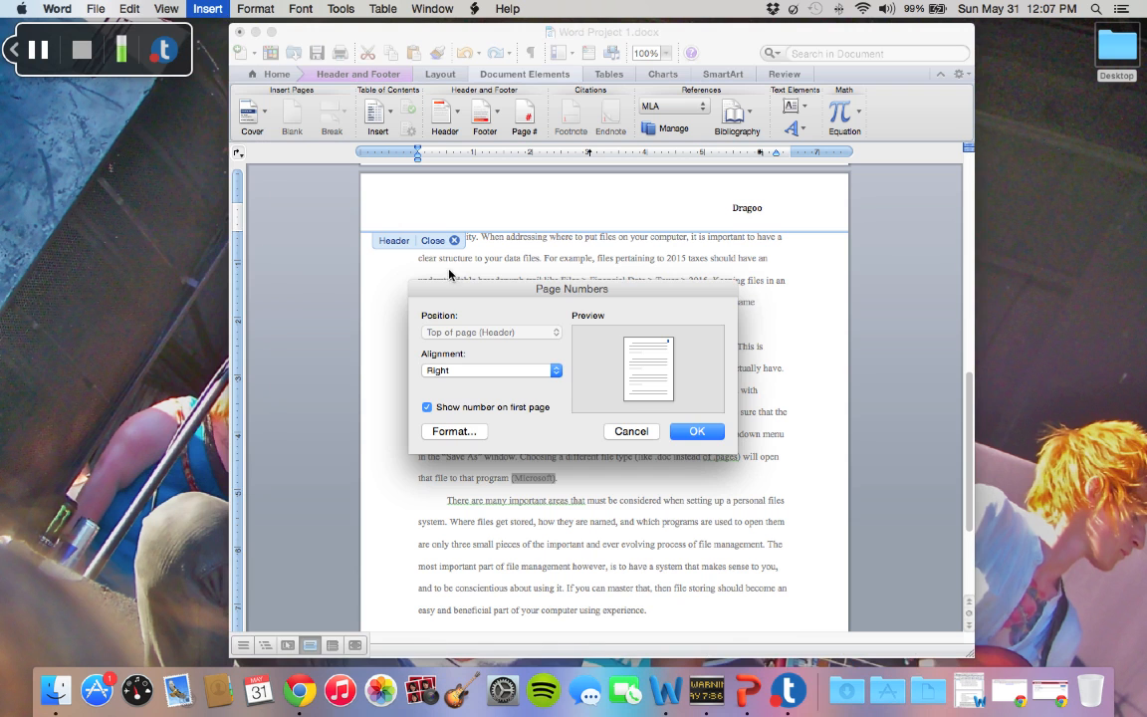
{"action": "left_click", "coordinate": [713, 438]}
{"action": "scroll", "coordinate": [722, 345], "scroll_direction": "up", "scroll_amount": 10}
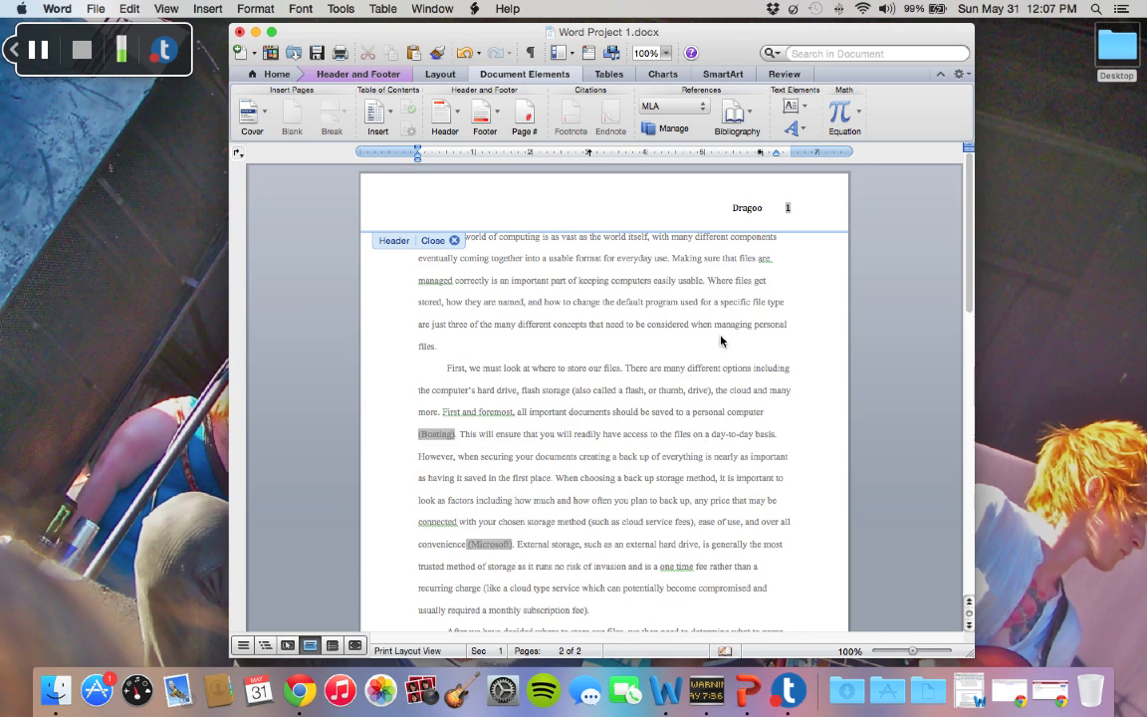
{"action": "left_click", "coordinate": [455, 241]}
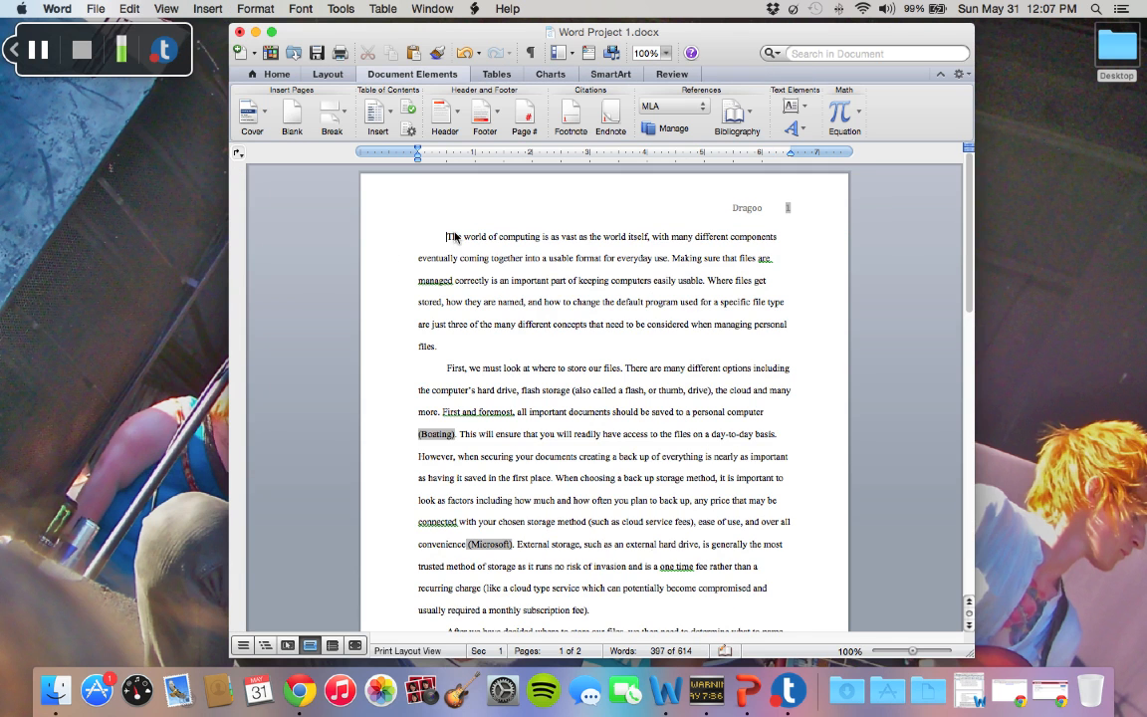
Add the MLA heading above the first paragraph: author's name, professor's name, ISYS 105 and May 31, 2015, followed by a new line
{"action": "key", "text": "Return"}
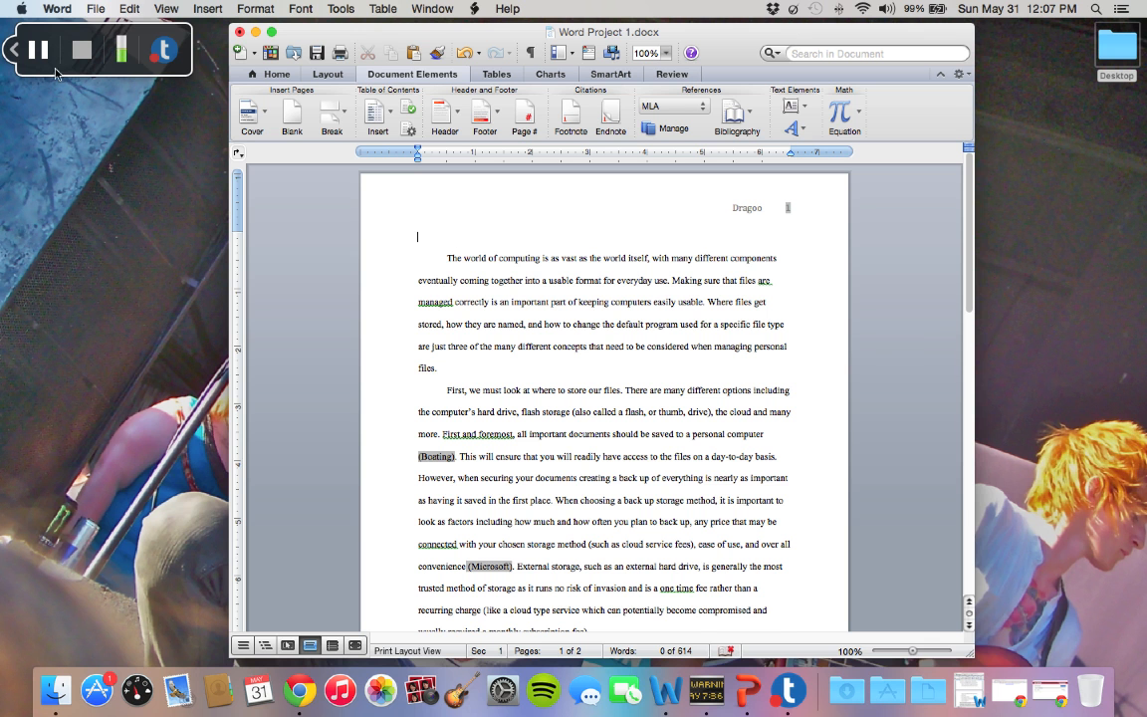
{"action": "type", "text": "Kari Dragoo Professor Hewer ISYS 105 May 31, 2015"}
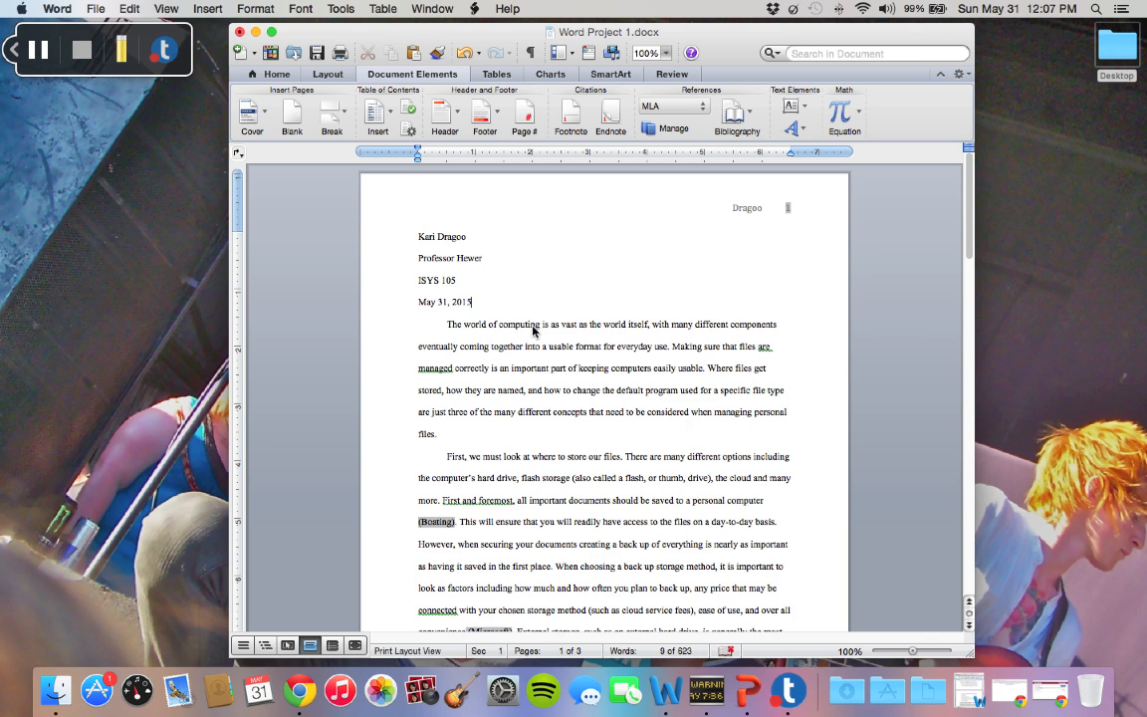
{"action": "key", "text": "Return"}
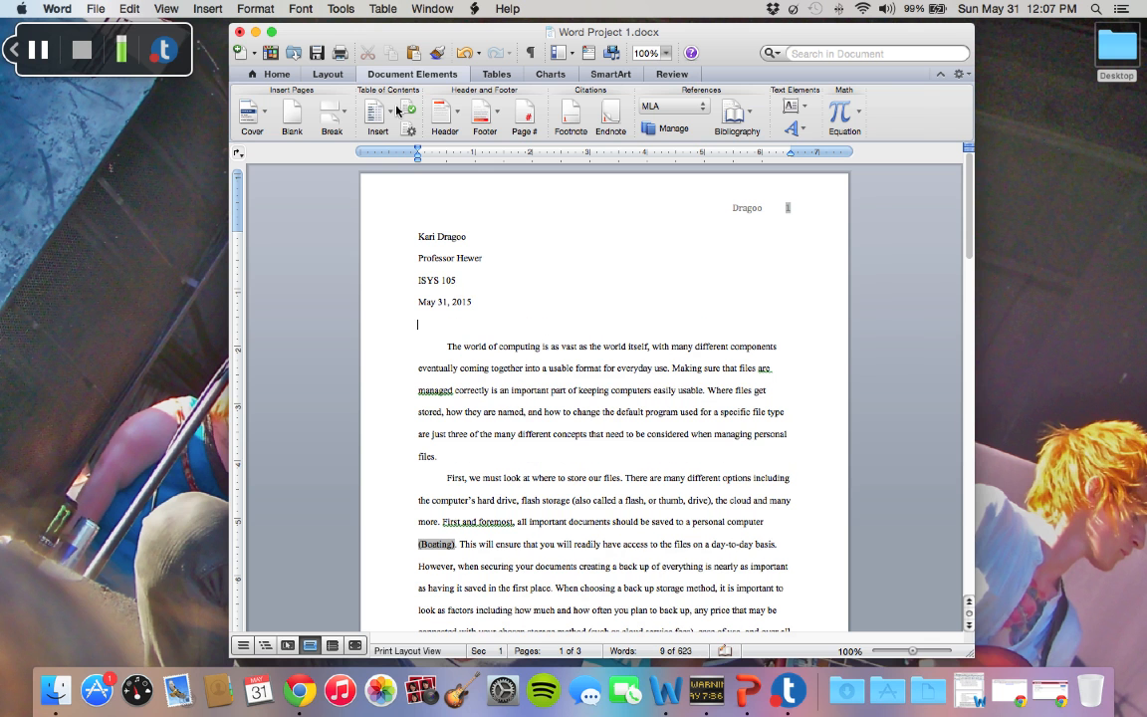
Center the line below the date and enter the title "The Wide World of Computing" on it
{"action": "left_click", "coordinate": [281, 74]}
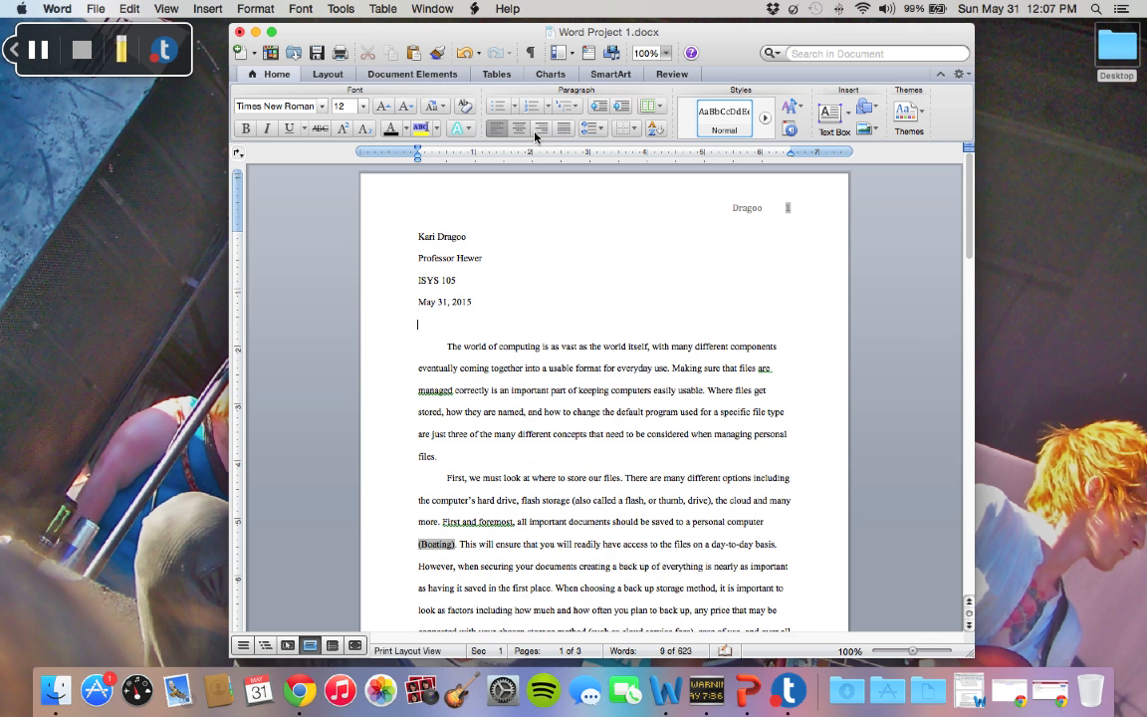
{"action": "left_click", "coordinate": [520, 128]}
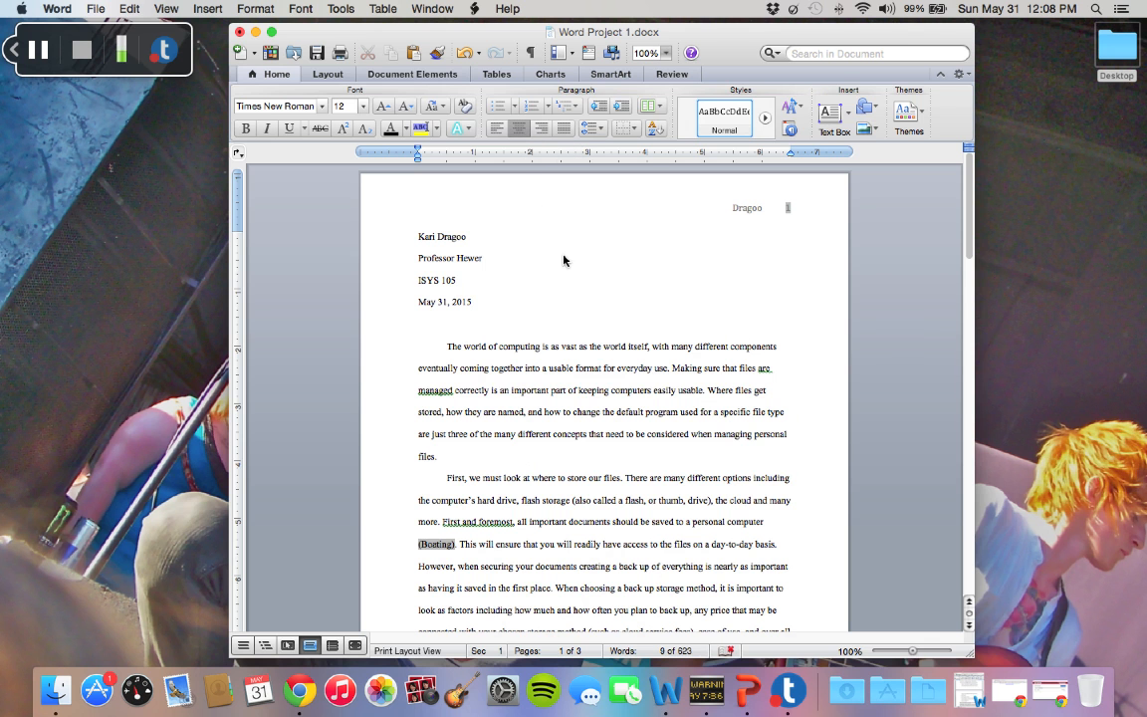
{"action": "type", "text": "The Wide World of Computing"}
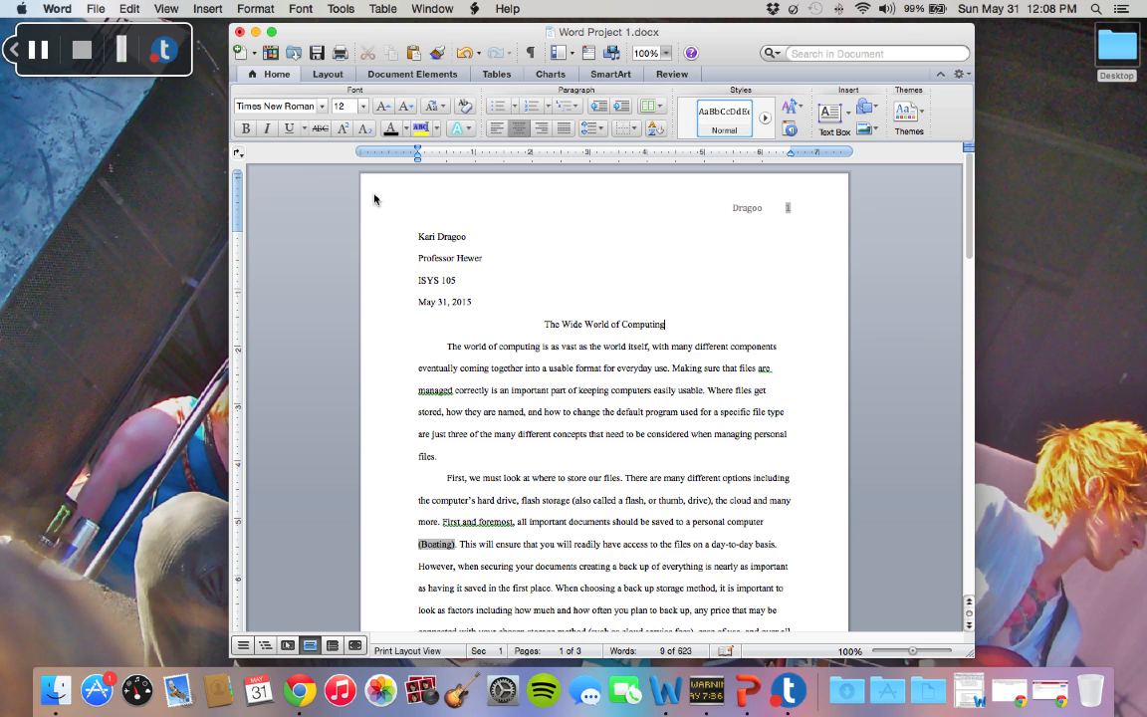
Open the citation manager and review the source type choices and MLA bibliography fields of the "Your Security Resource" entry
{"action": "left_click", "coordinate": [451, 75]}
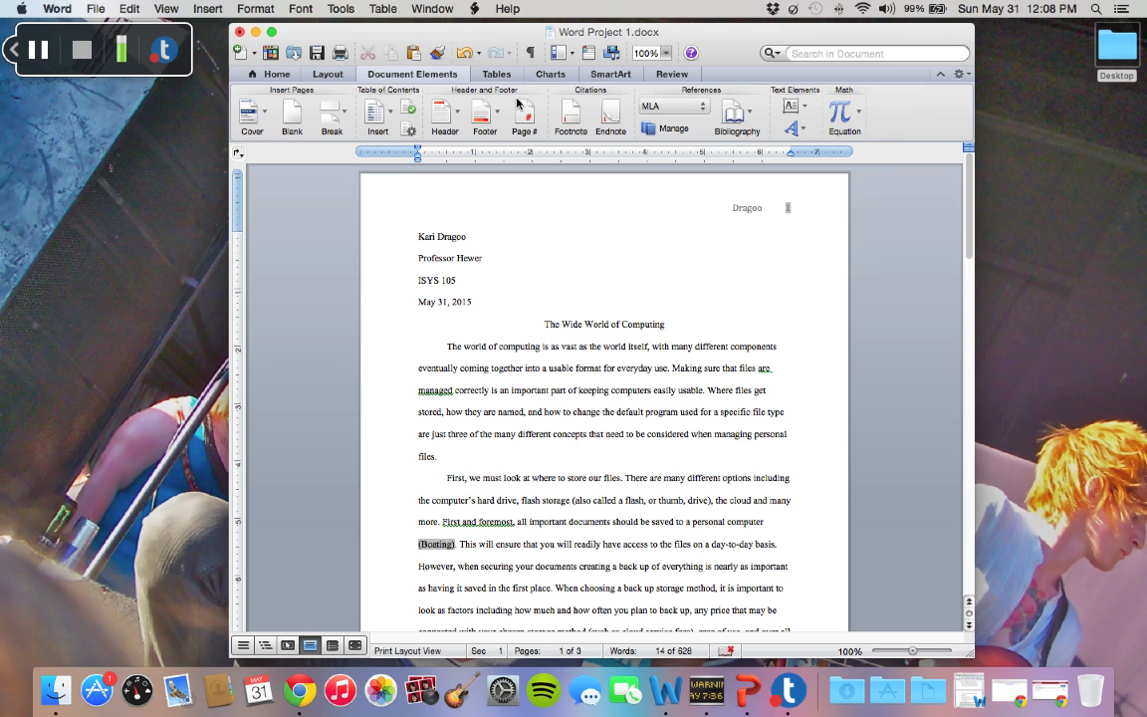
{"action": "left_click", "coordinate": [676, 130]}
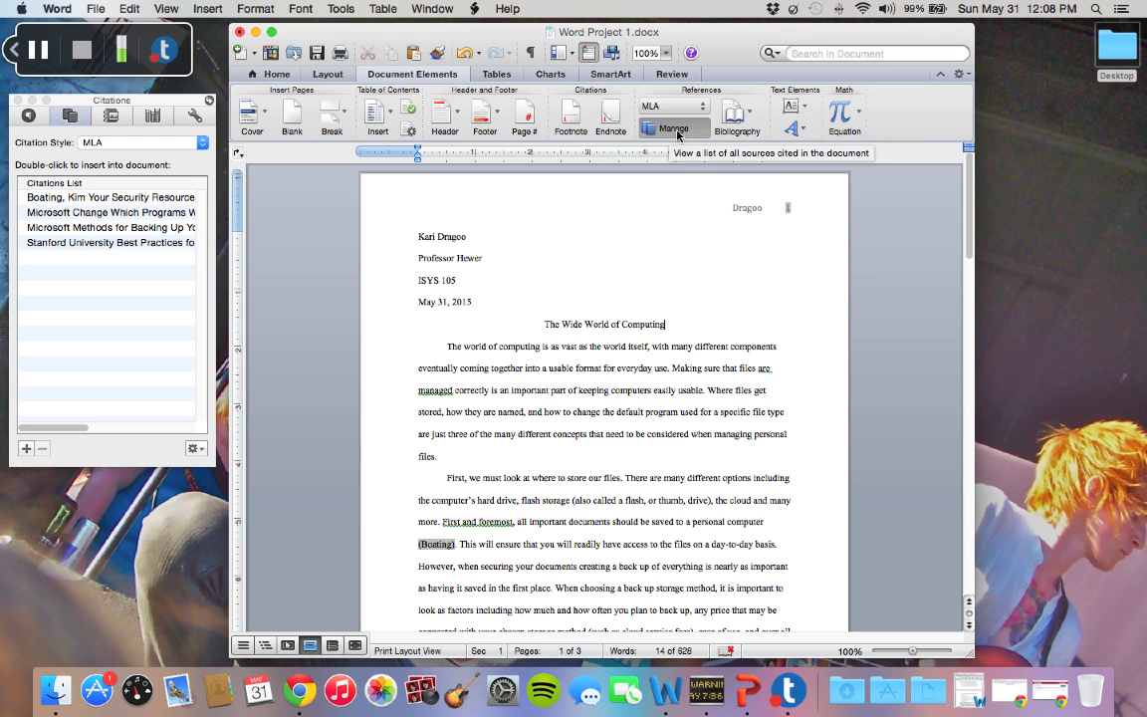
{"action": "left_click", "coordinate": [143, 200]}
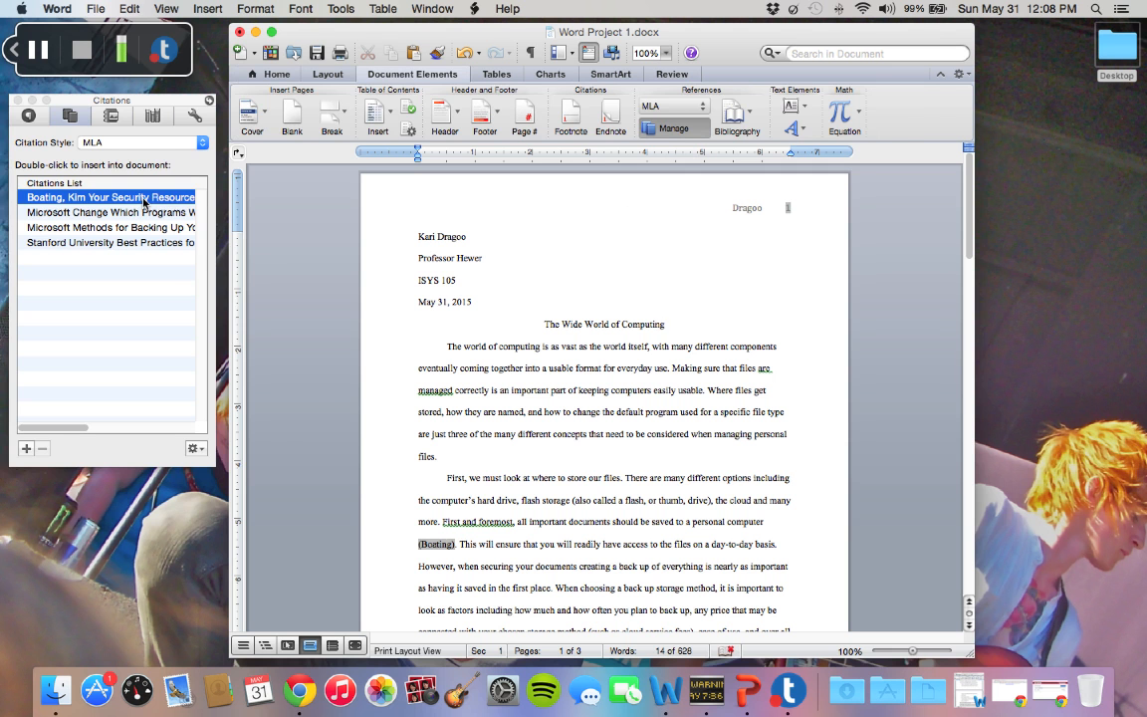
{"action": "left_click", "coordinate": [205, 449]}
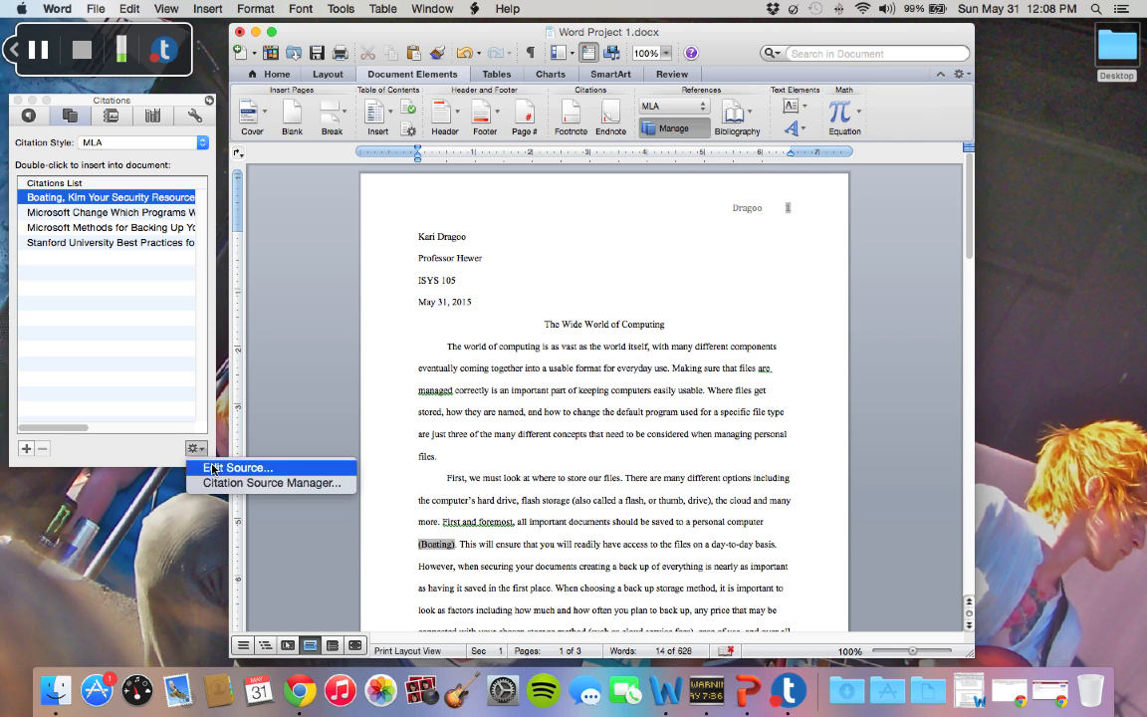
{"action": "left_click", "coordinate": [212, 468]}
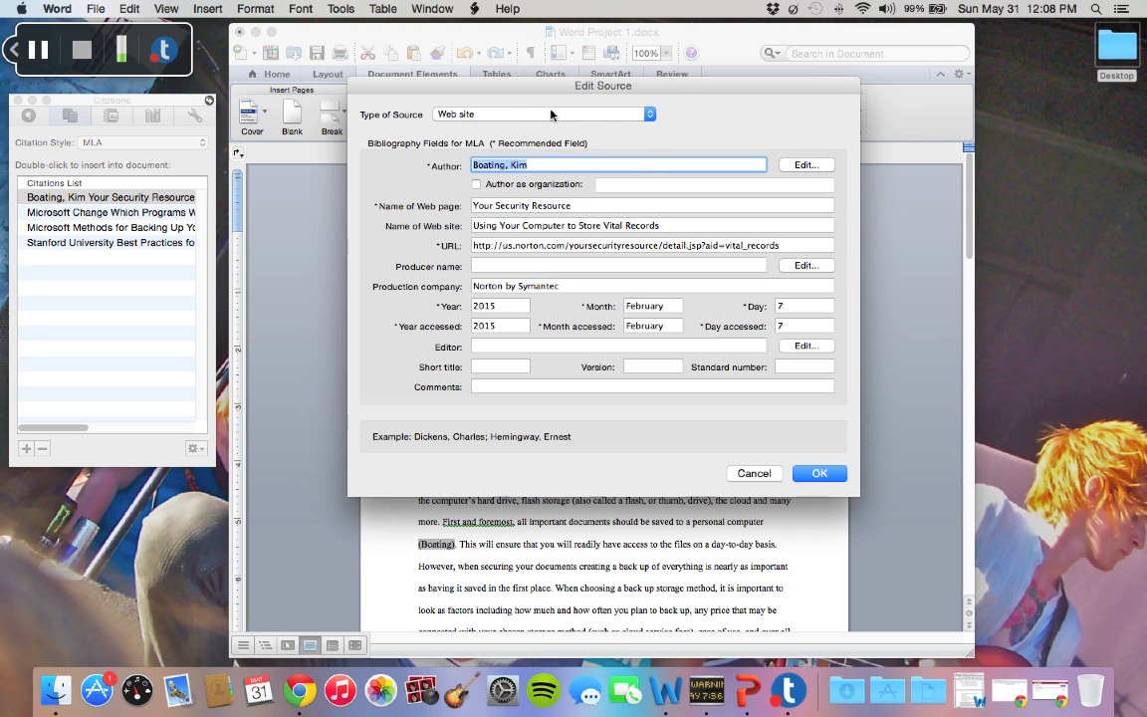
{"action": "left_click", "coordinate": [649, 114]}
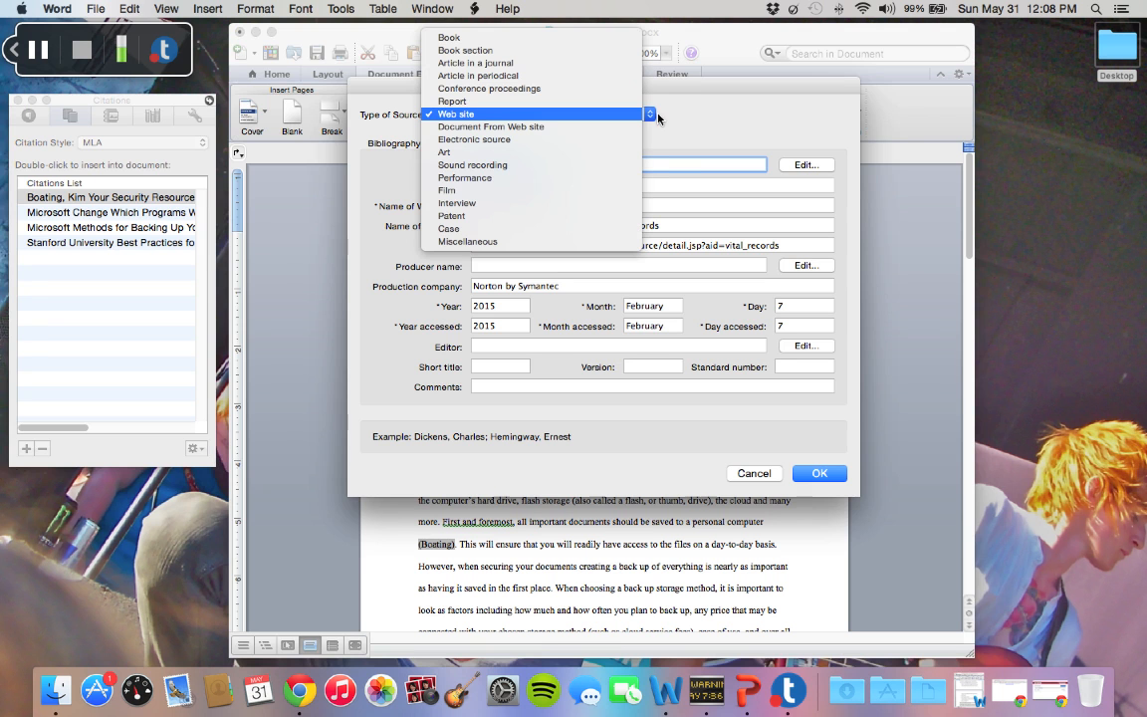
{"action": "left_click", "coordinate": [683, 127]}
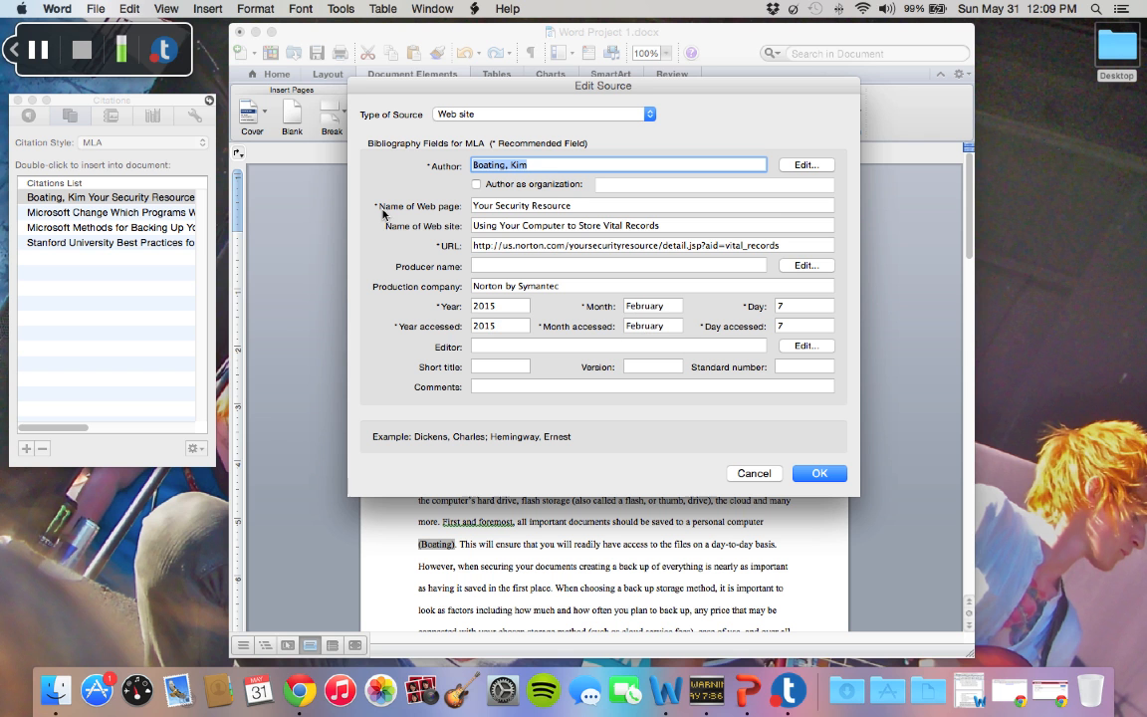
{"action": "left_click", "coordinate": [819, 474]}
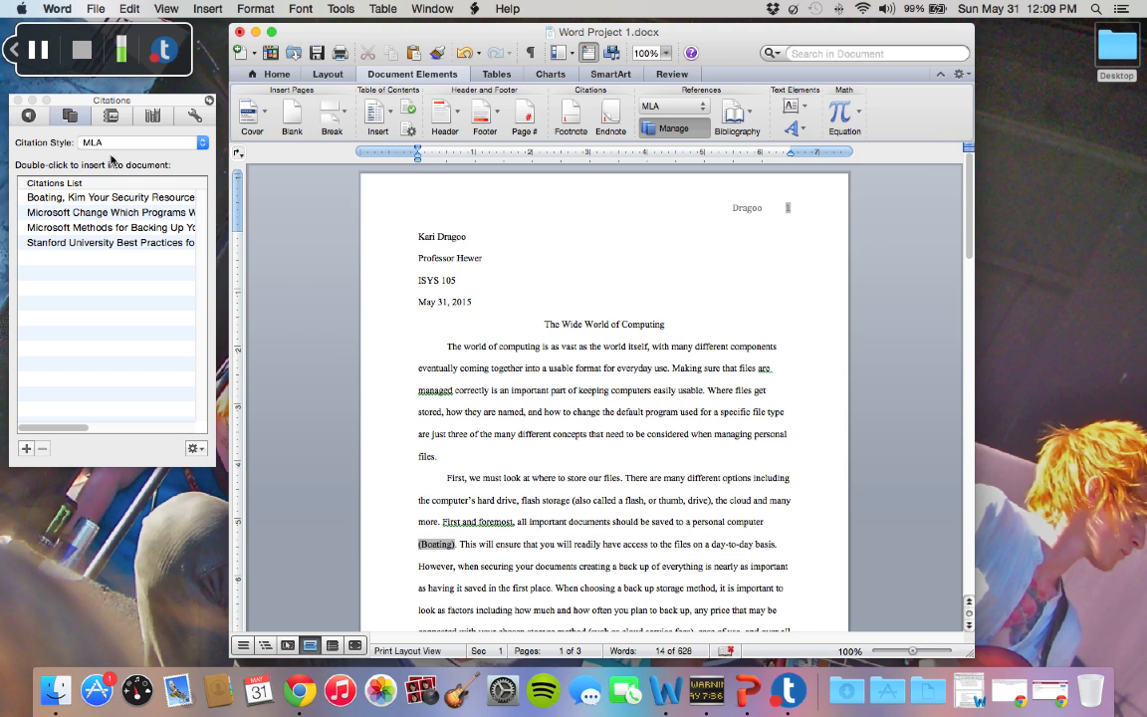
Insert the "Your Security Resource" citation after the existing one in the second paragraph, and delete the duplicate
{"action": "left_click", "coordinate": [376, 259]}
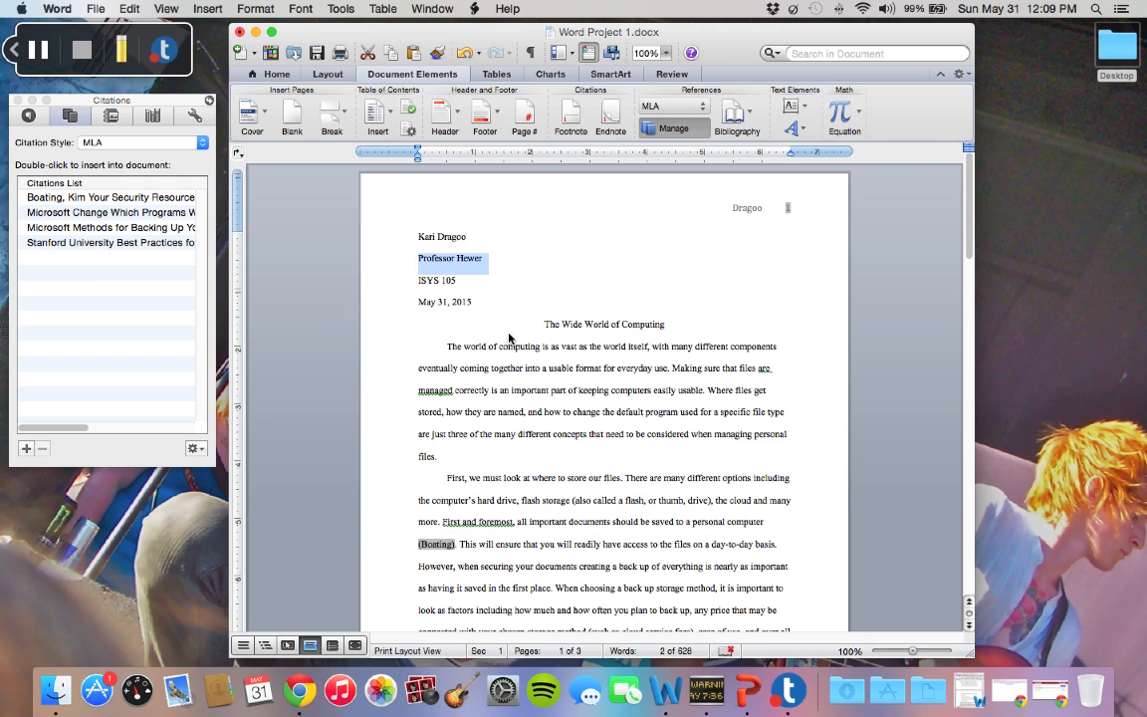
{"action": "scroll", "coordinate": [512, 338], "scroll_direction": "down", "scroll_amount": 3}
{"action": "scroll", "coordinate": [510, 337], "scroll_direction": "down", "scroll_amount": 3}
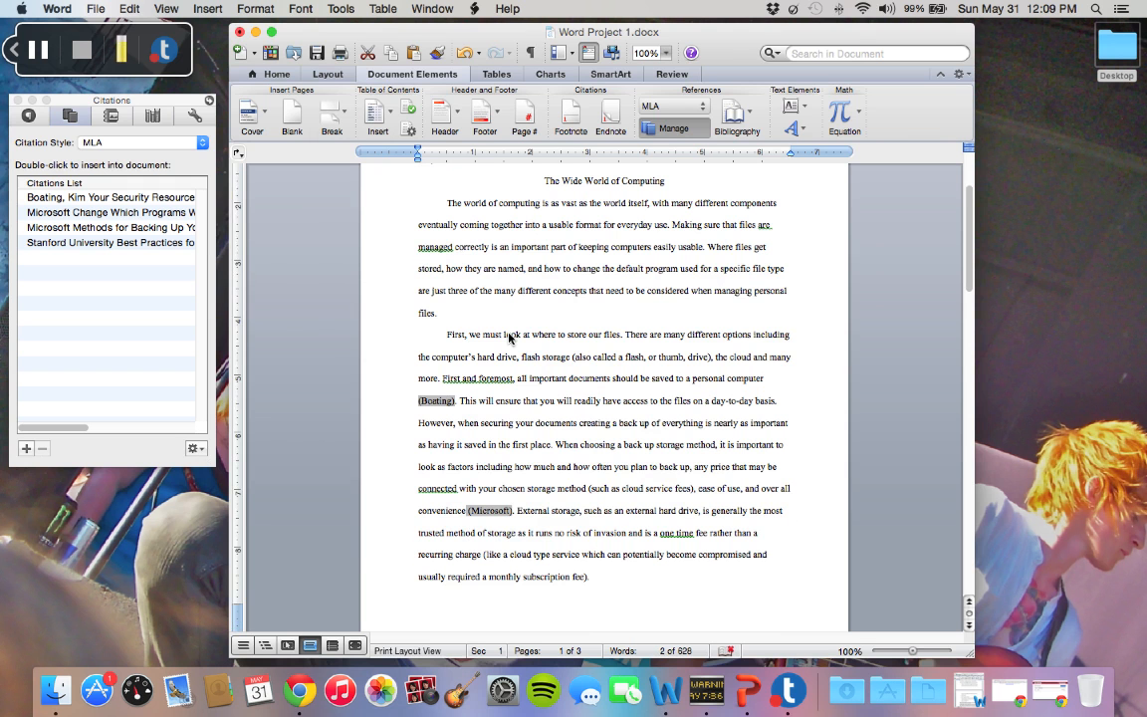
{"action": "scroll", "coordinate": [509, 337], "scroll_direction": "down", "scroll_amount": 1}
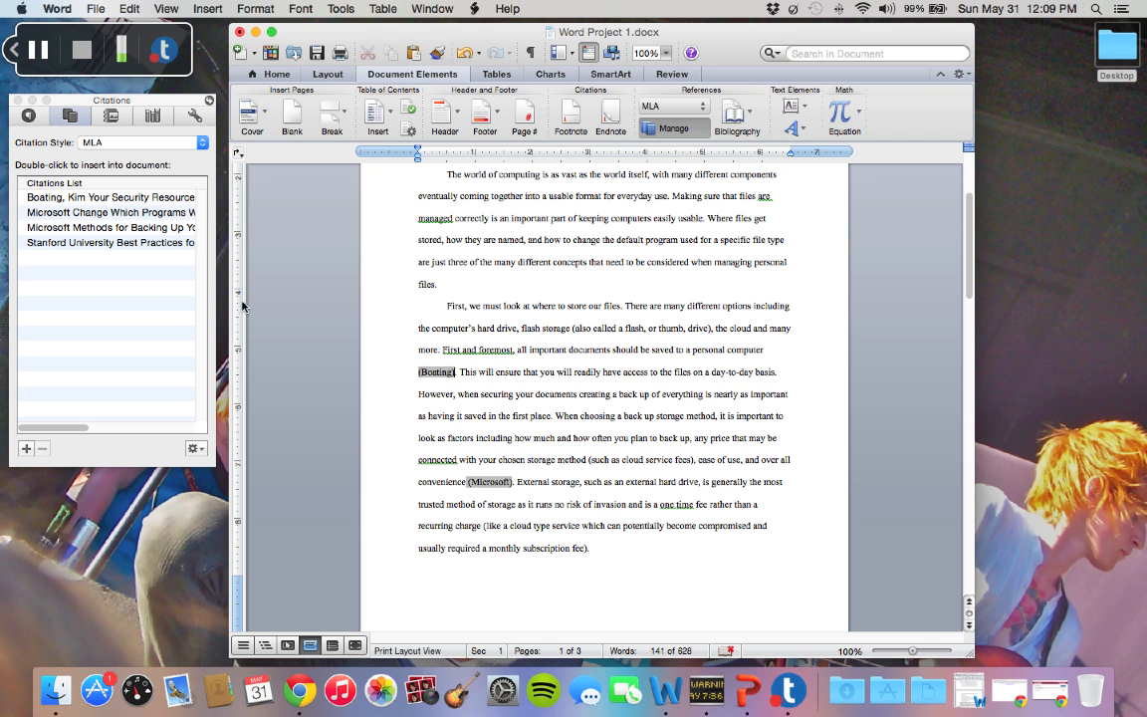
{"action": "double_click", "coordinate": [162, 200]}
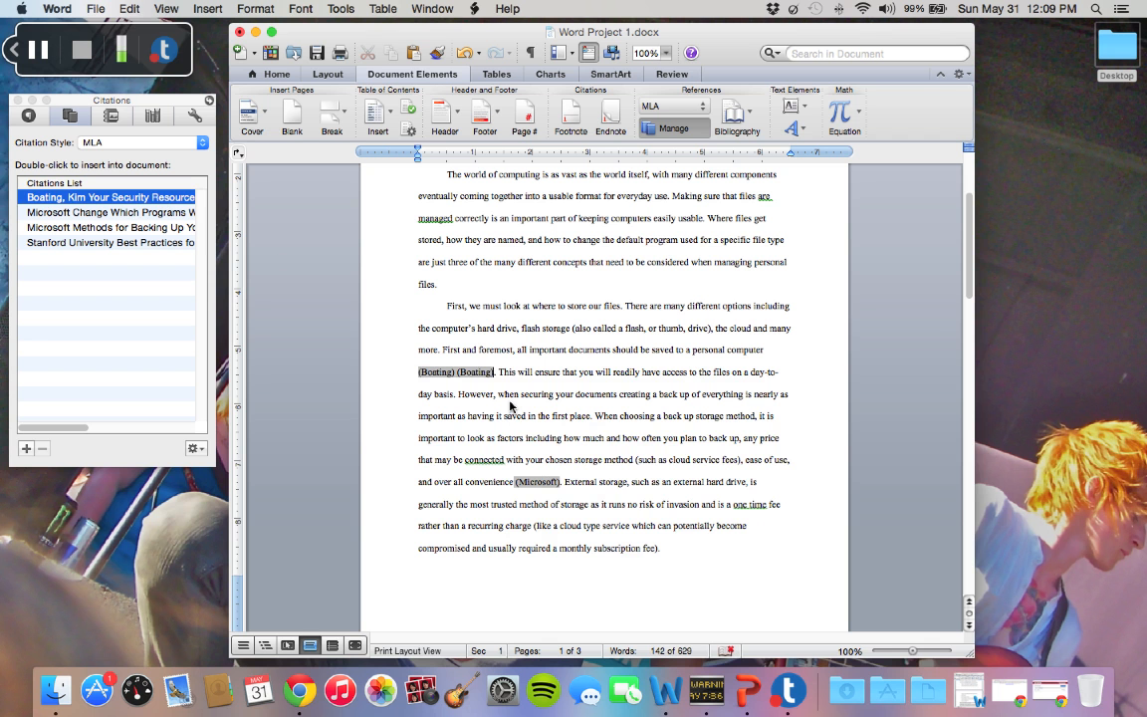
{"action": "key", "text": "BackSpace"}
{"action": "key", "text": "BackSpace"}
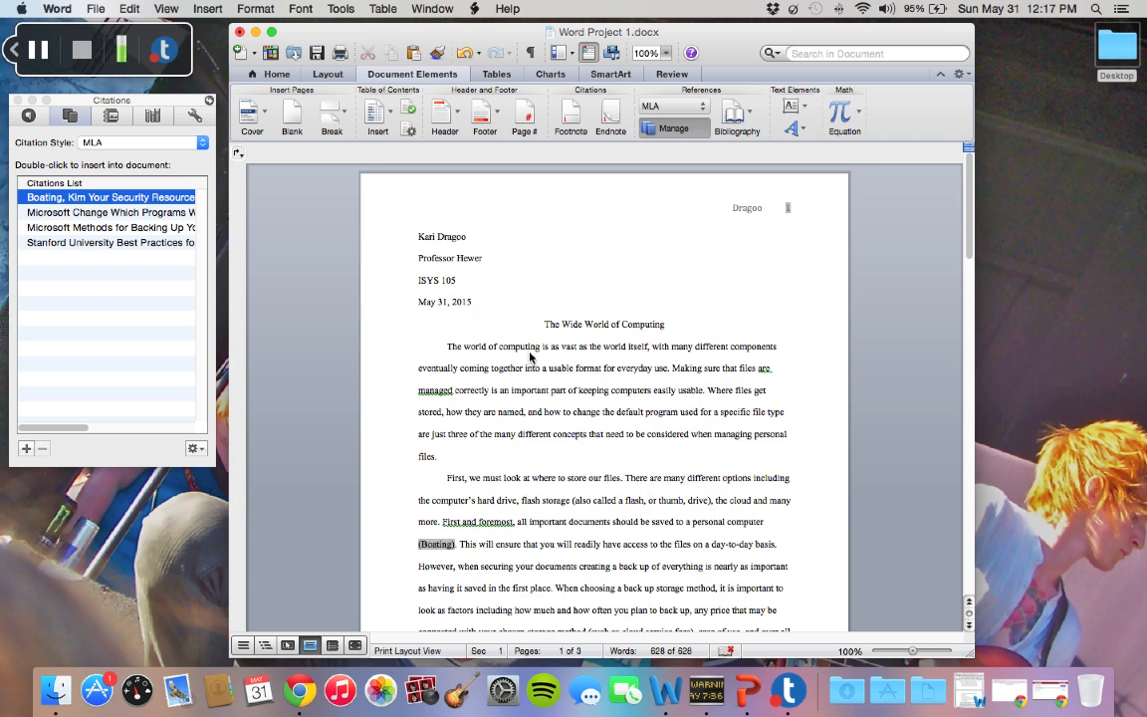
Insert the built-in Works Cited list on the blank third page
{"action": "scroll", "coordinate": [519, 368], "scroll_direction": "down", "scroll_amount": 2}
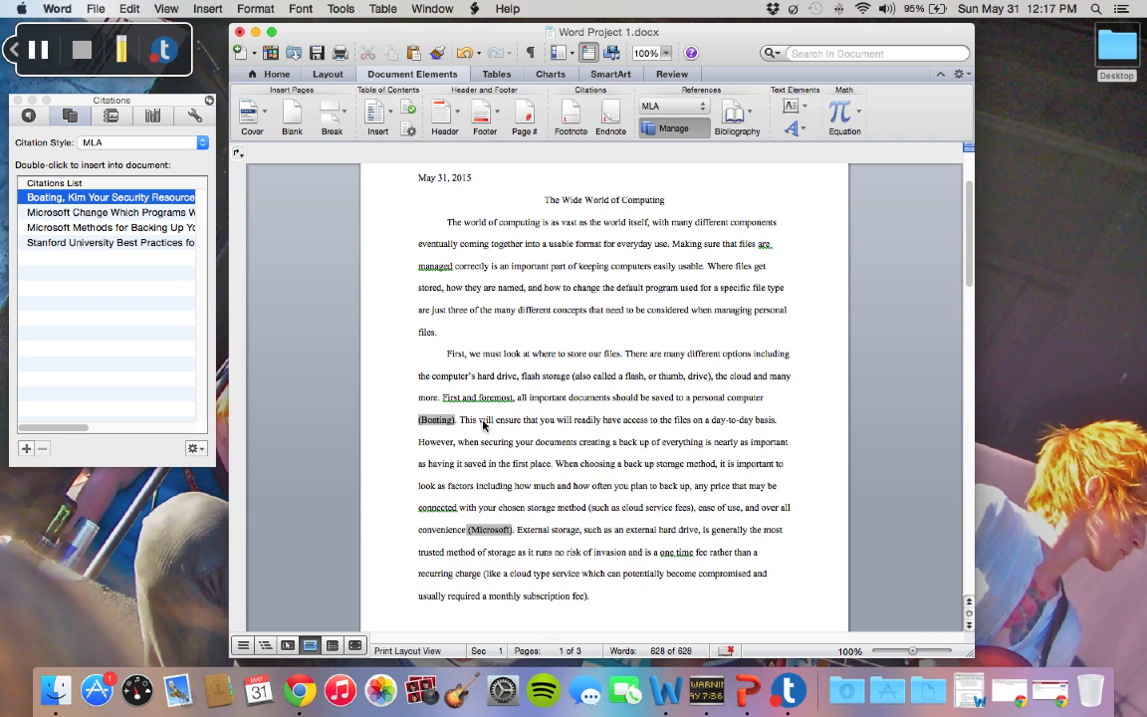
{"action": "scroll", "coordinate": [483, 425], "scroll_direction": "down", "scroll_amount": 15}
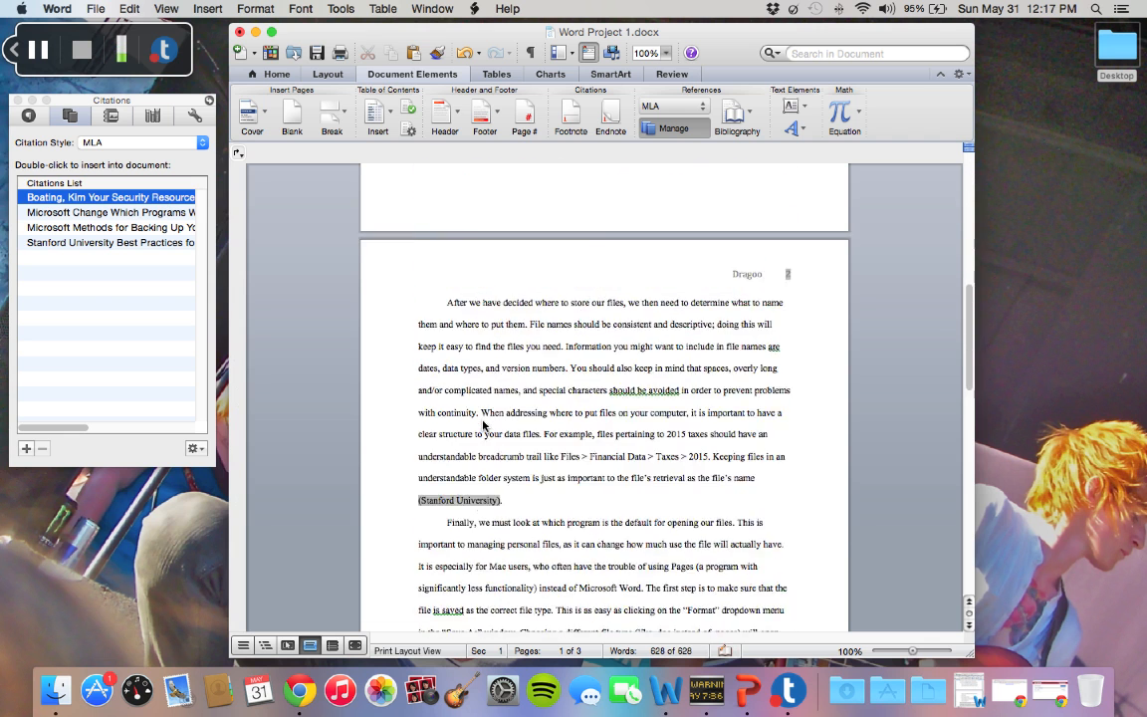
{"action": "scroll", "coordinate": [483, 424], "scroll_direction": "down", "scroll_amount": 13}
{"action": "left_click", "coordinate": [482, 425]}
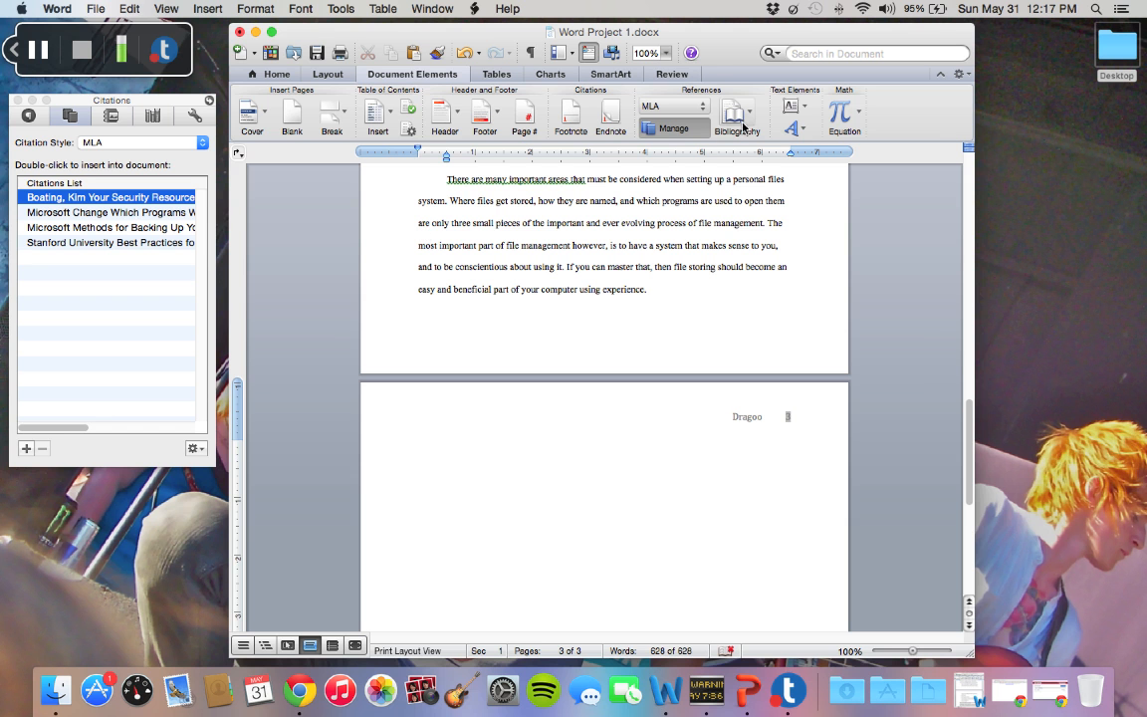
{"action": "left_click", "coordinate": [756, 125]}
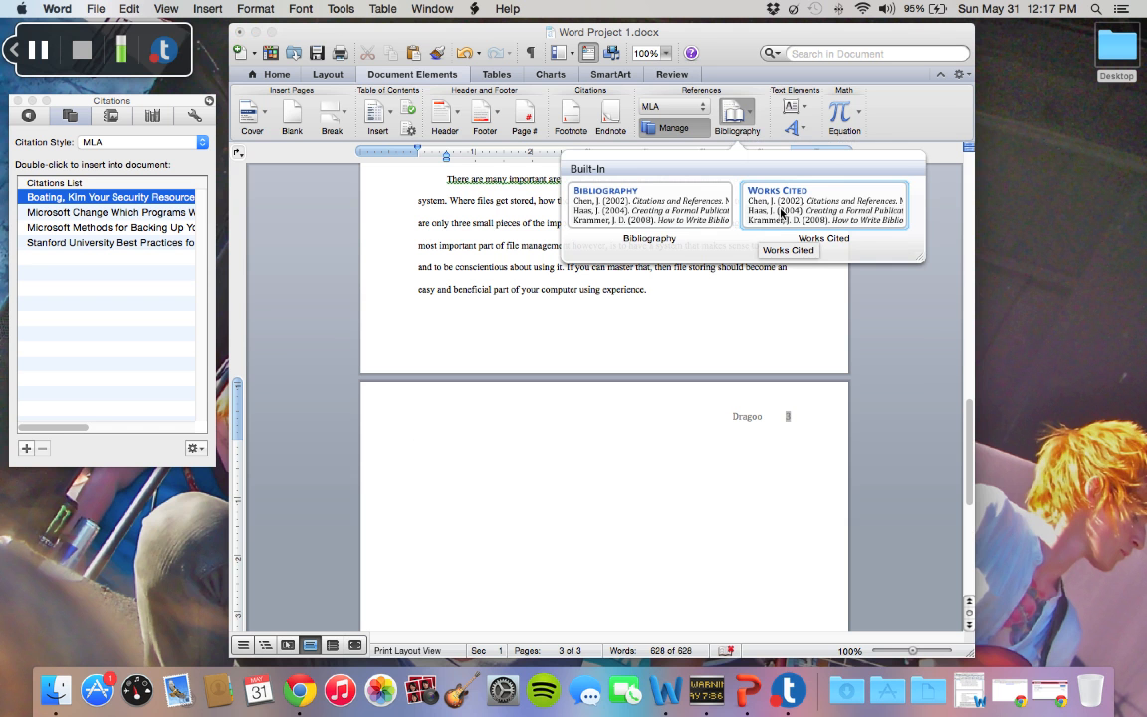
{"action": "left_click", "coordinate": [782, 211]}
Give the Works Cited entries a 0.5" hanging indent and double line spacing
{"action": "scroll", "coordinate": [657, 472], "scroll_direction": "down", "scroll_amount": 1}
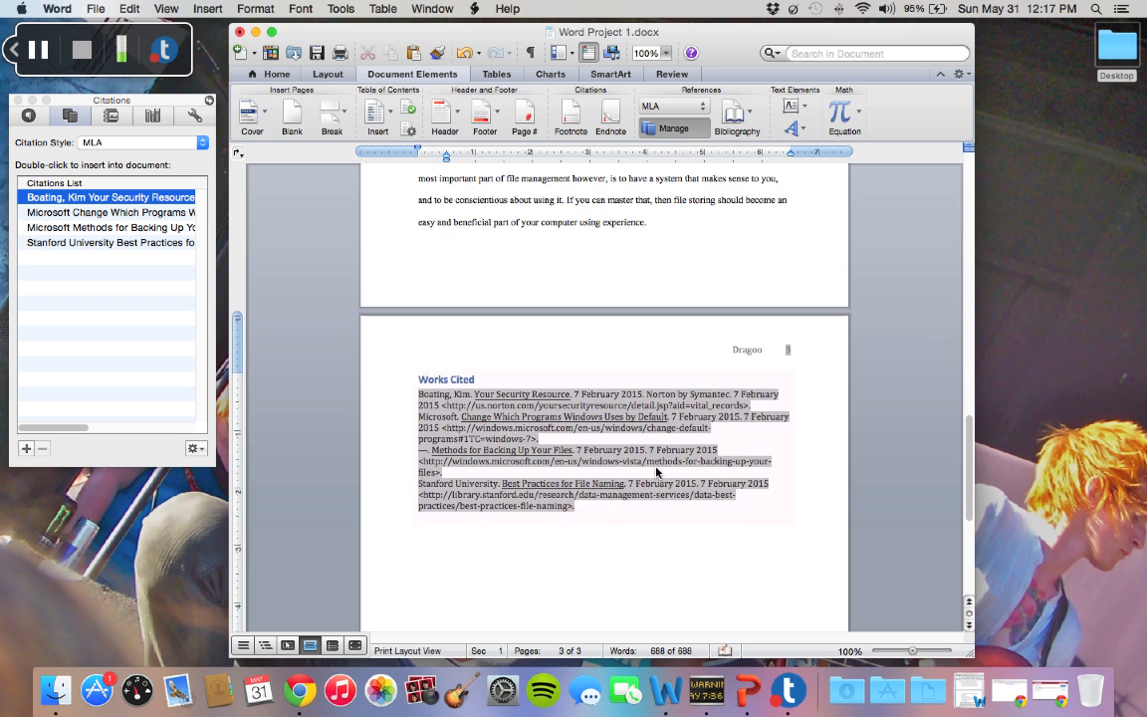
{"action": "scroll", "coordinate": [656, 472], "scroll_direction": "down", "scroll_amount": 1}
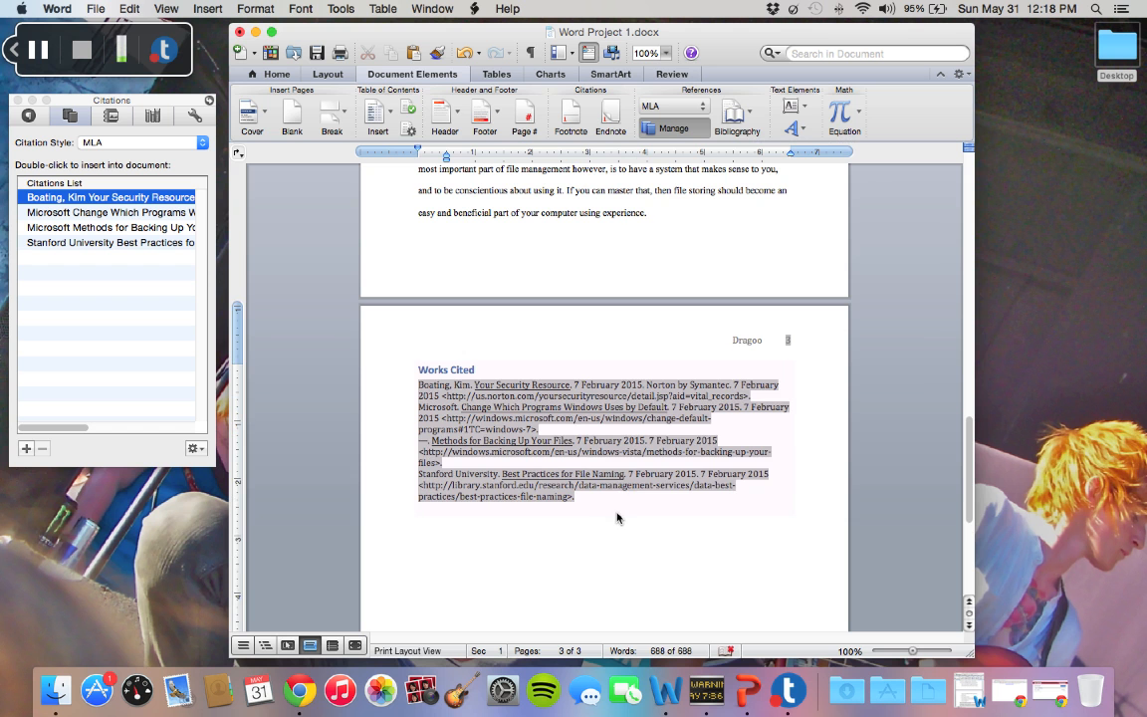
{"action": "left_click_drag", "start_coordinate": [614, 507], "coordinate": [430, 389]}
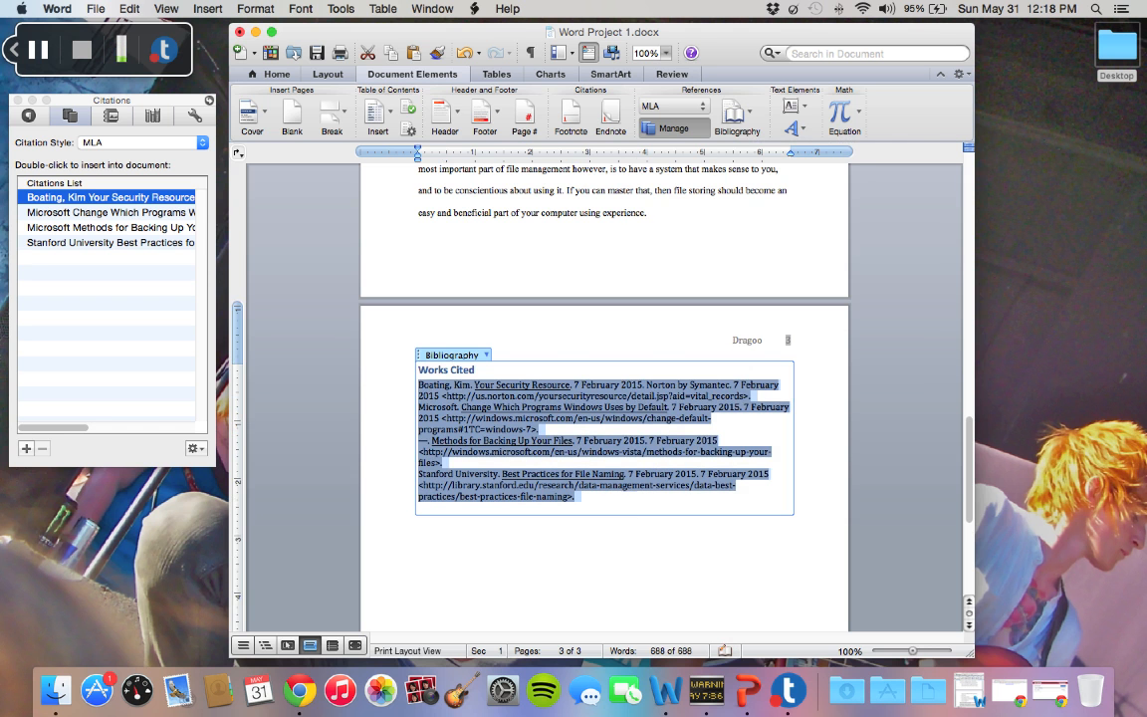
{"action": "left_click", "coordinate": [255, 9]}
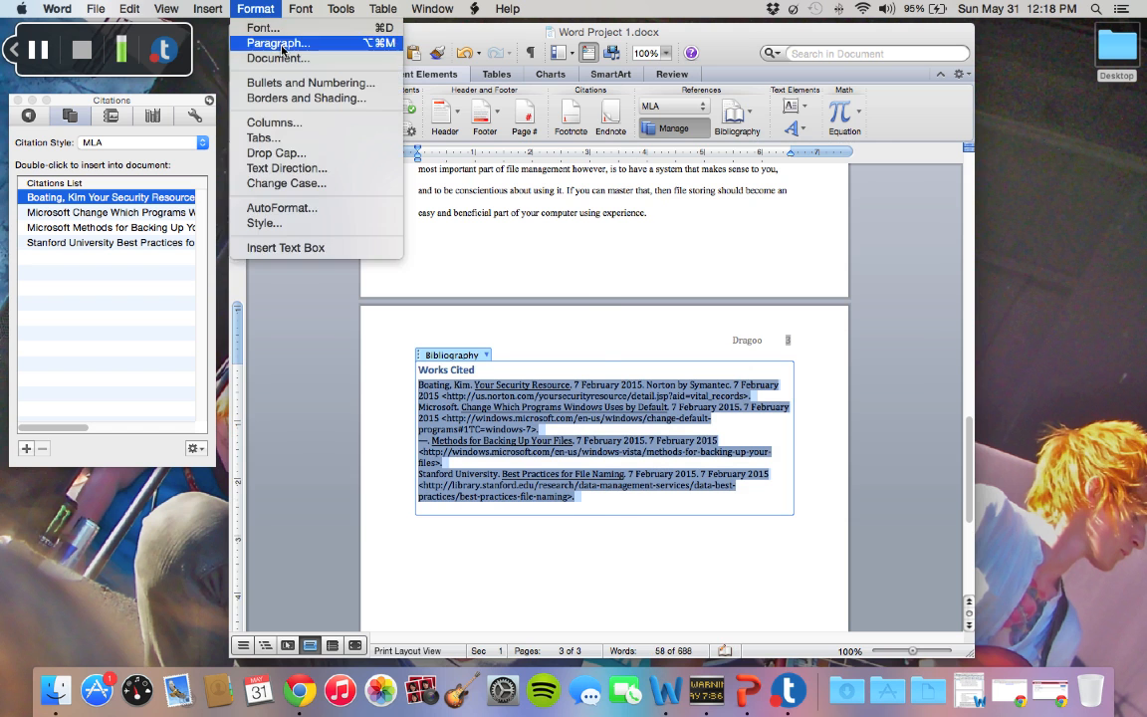
{"action": "left_click", "coordinate": [257, 43]}
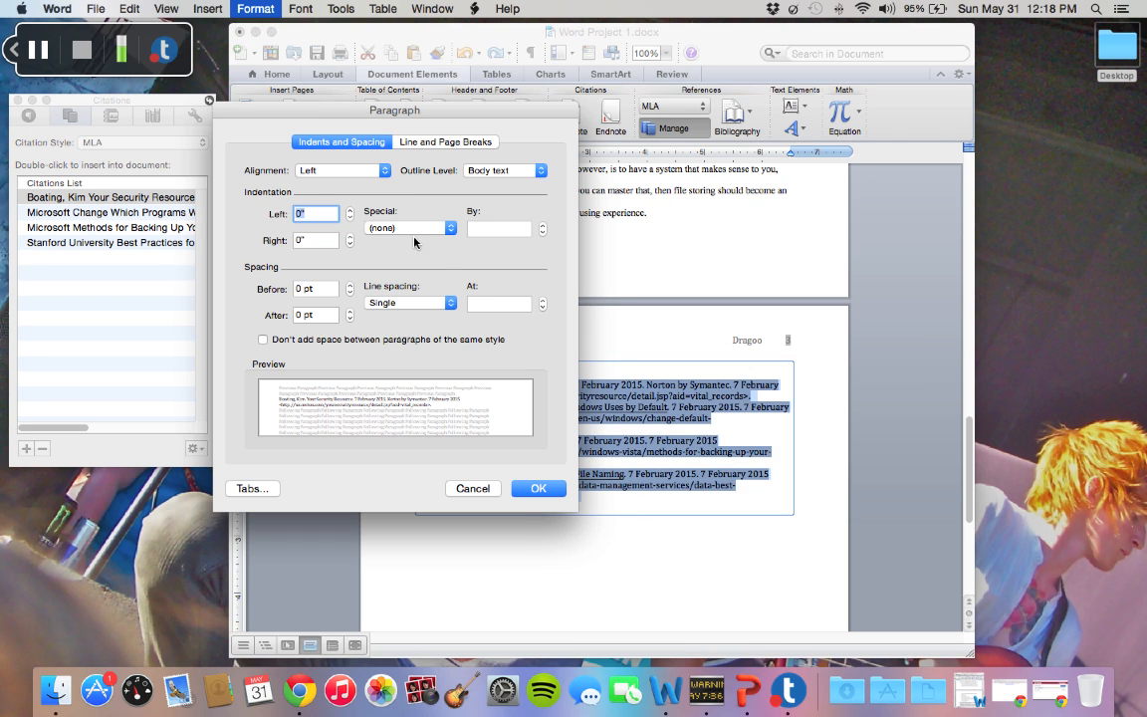
{"action": "left_click", "coordinate": [379, 225]}
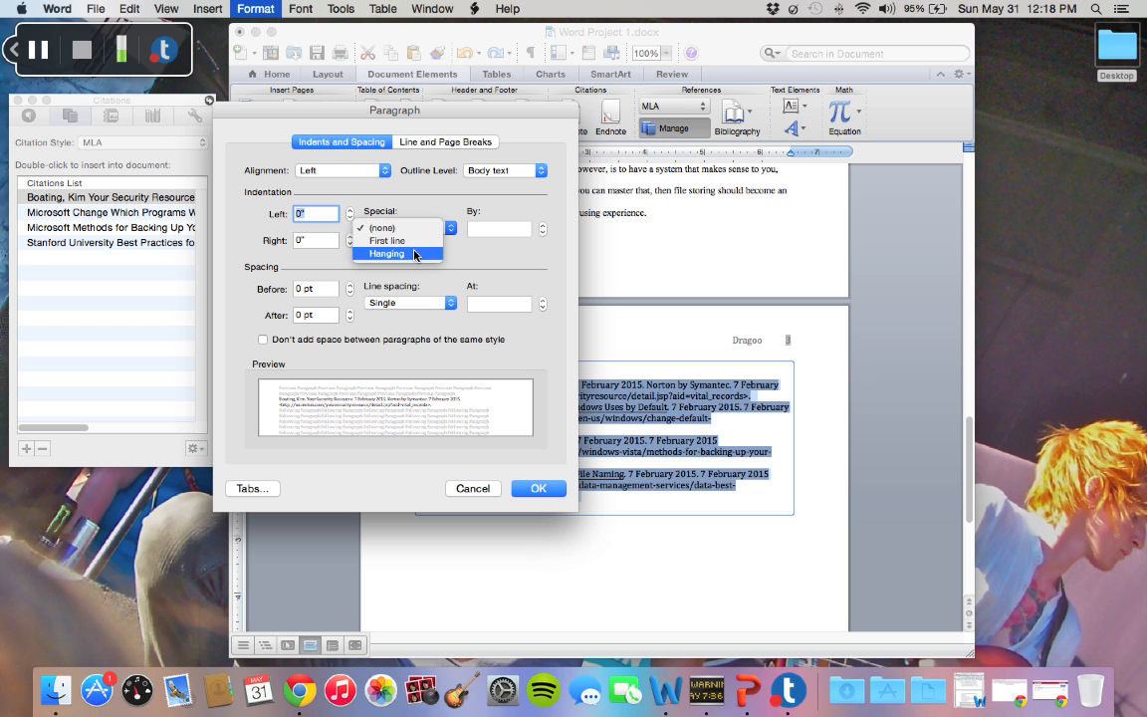
{"action": "left_click", "coordinate": [416, 255]}
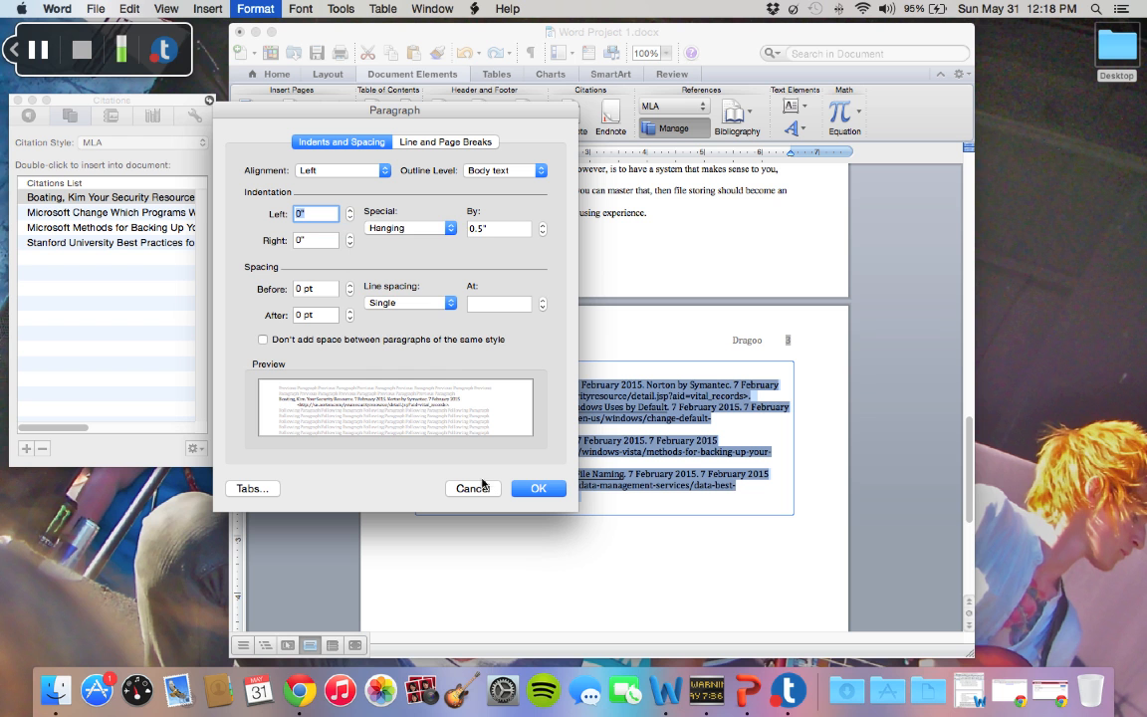
{"action": "left_click", "coordinate": [438, 304]}
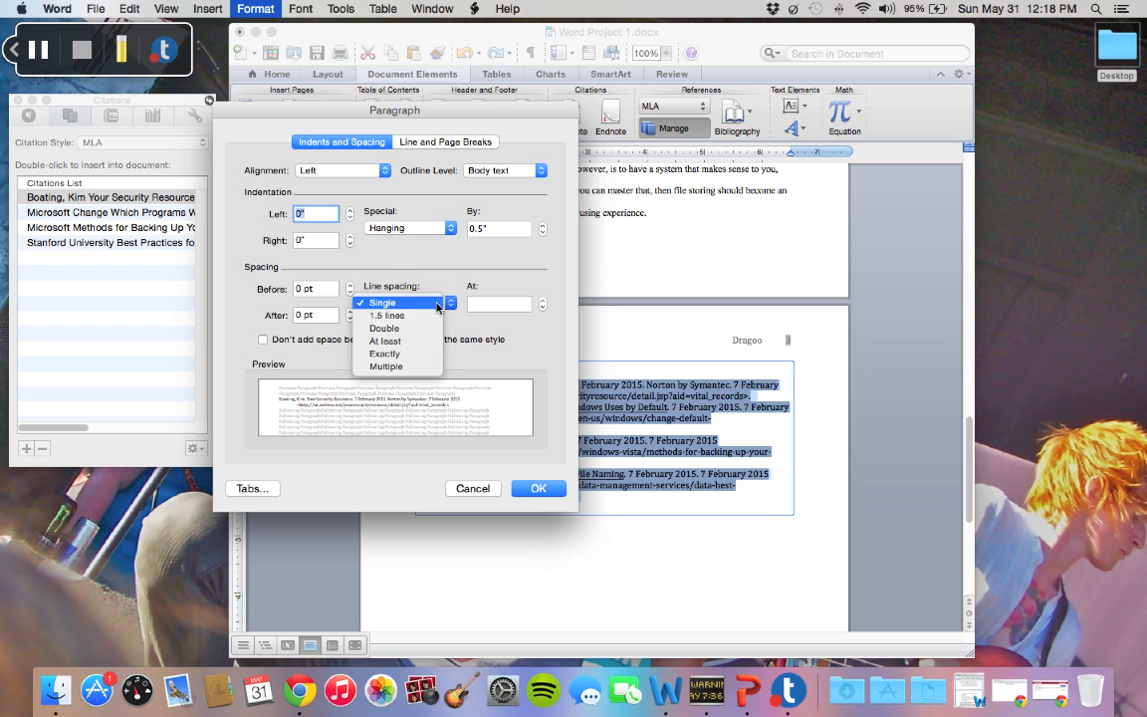
{"action": "left_click", "coordinate": [413, 328]}
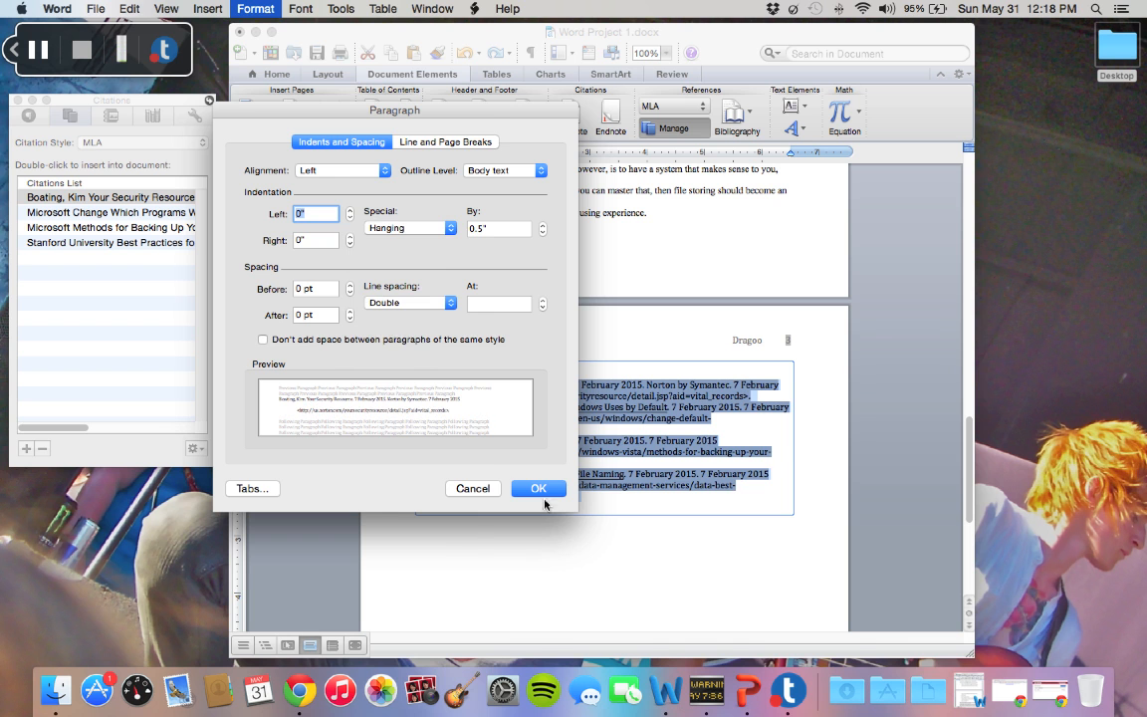
{"action": "left_click", "coordinate": [538, 489]}
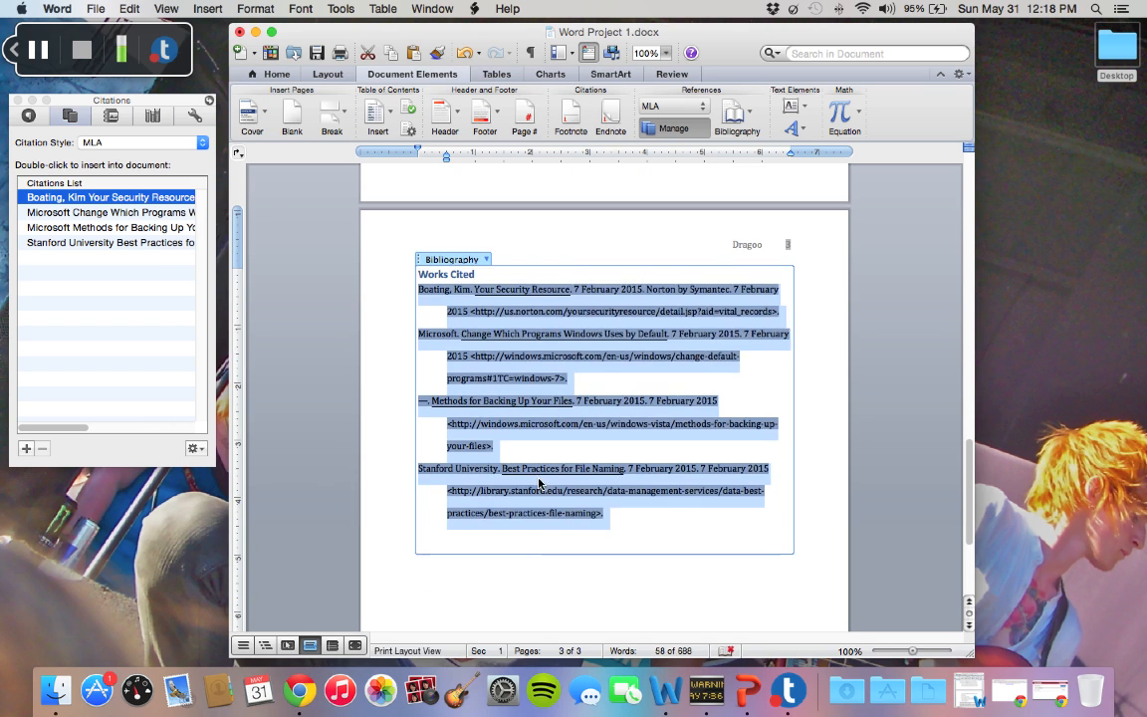
{"action": "left_click", "coordinate": [548, 558]}
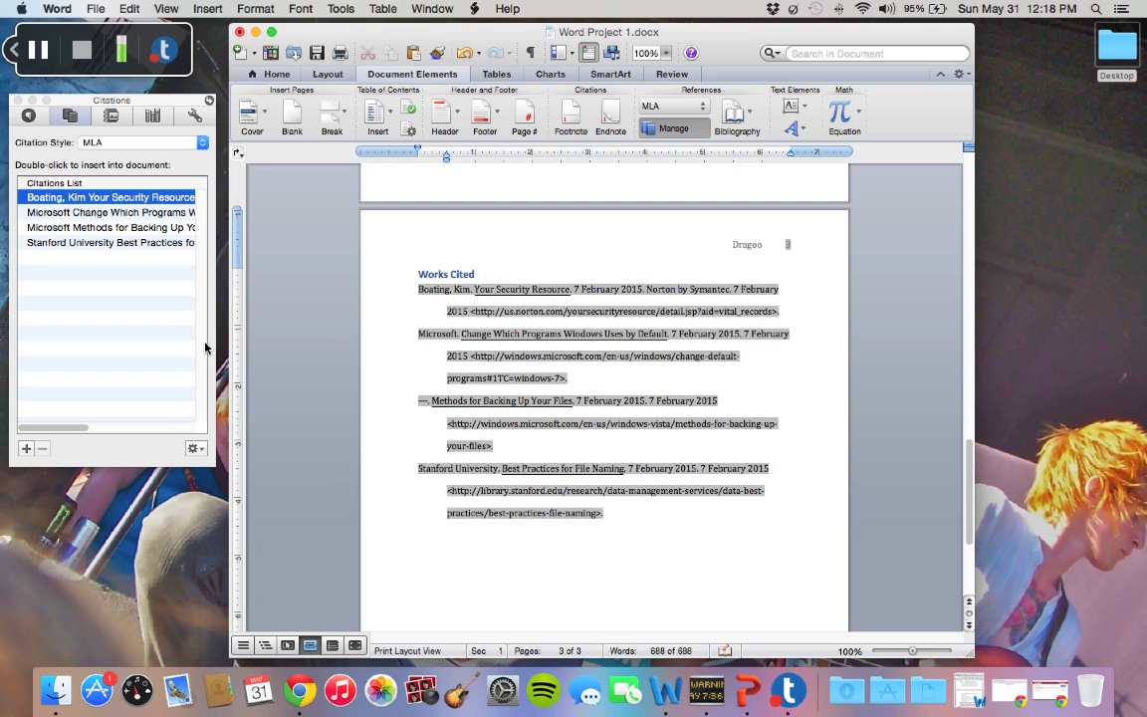
Center the "Works Cited" heading and make its text black and non-bold
{"action": "left_click", "coordinate": [482, 284]}
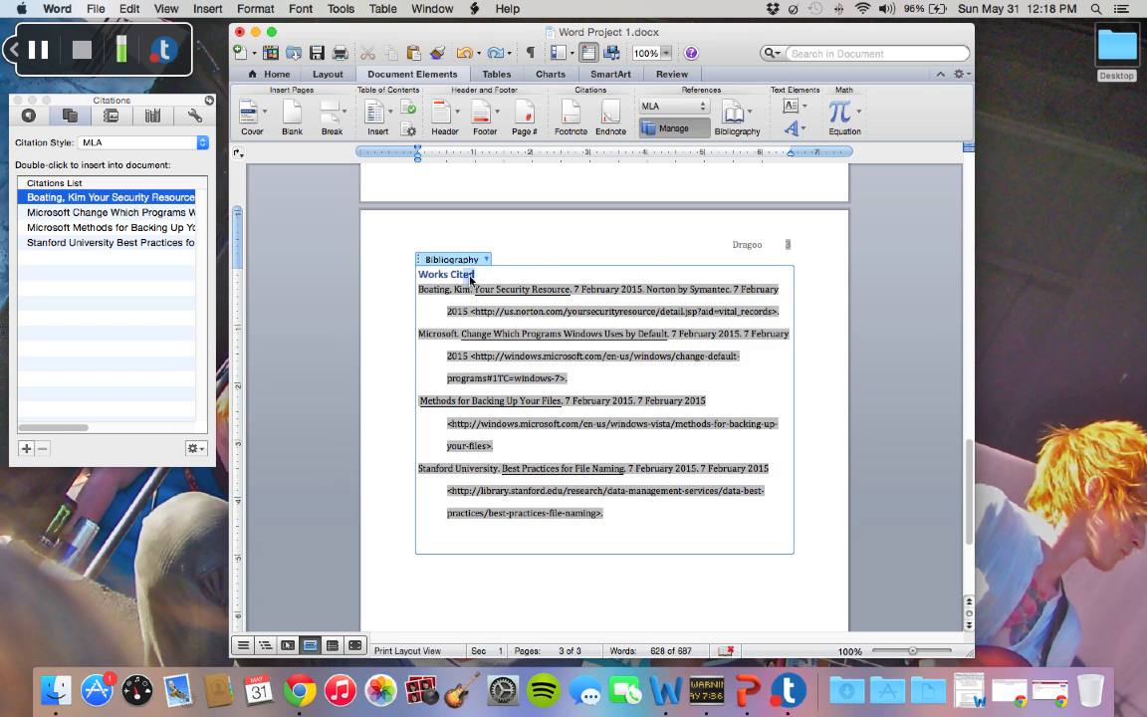
{"action": "triple_click", "coordinate": [438, 276]}
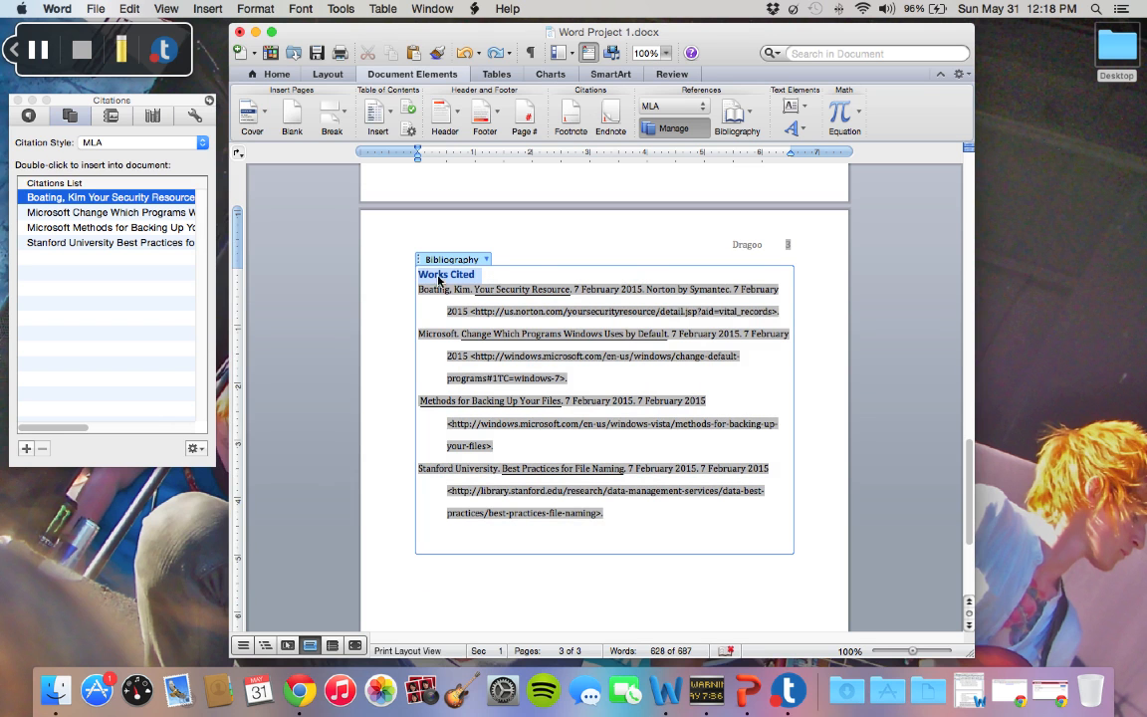
{"action": "left_click", "coordinate": [275, 75]}
{"action": "left_click", "coordinate": [524, 129]}
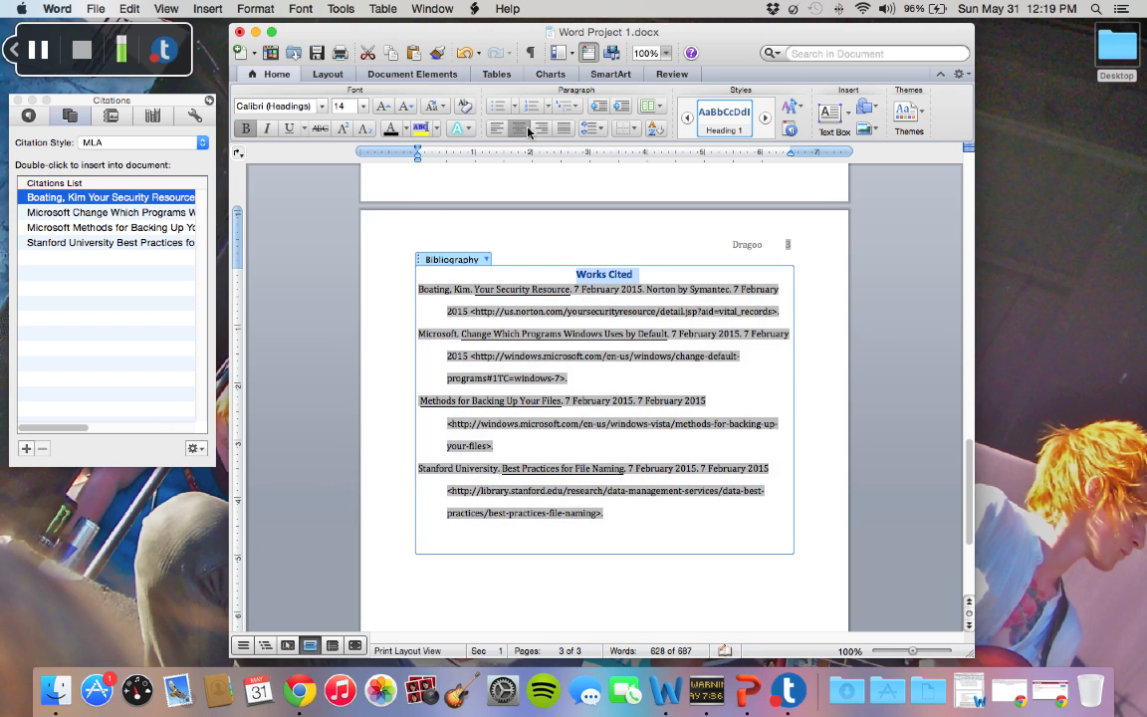
{"action": "left_click", "coordinate": [256, 133]}
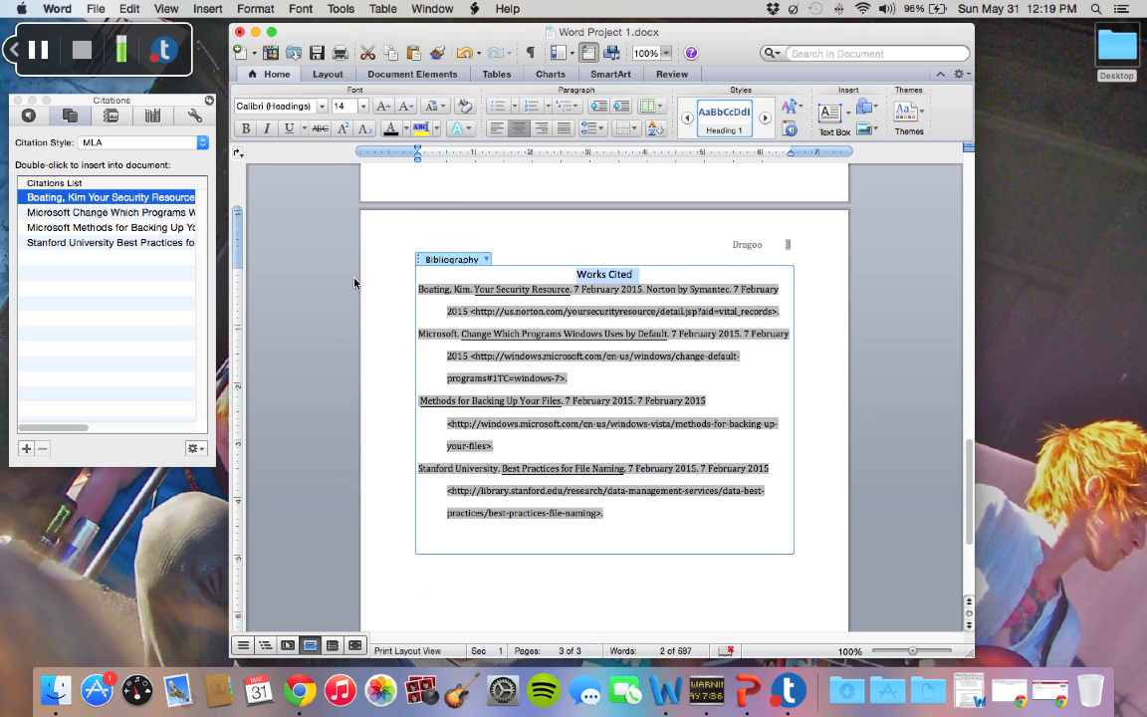
{"action": "left_click", "coordinate": [405, 292]}
Set the text of the whole document, from the Works Cited list up to the heading block, to Times New Roman 12
{"action": "scroll", "coordinate": [393, 339], "scroll_direction": "down", "scroll_amount": 3}
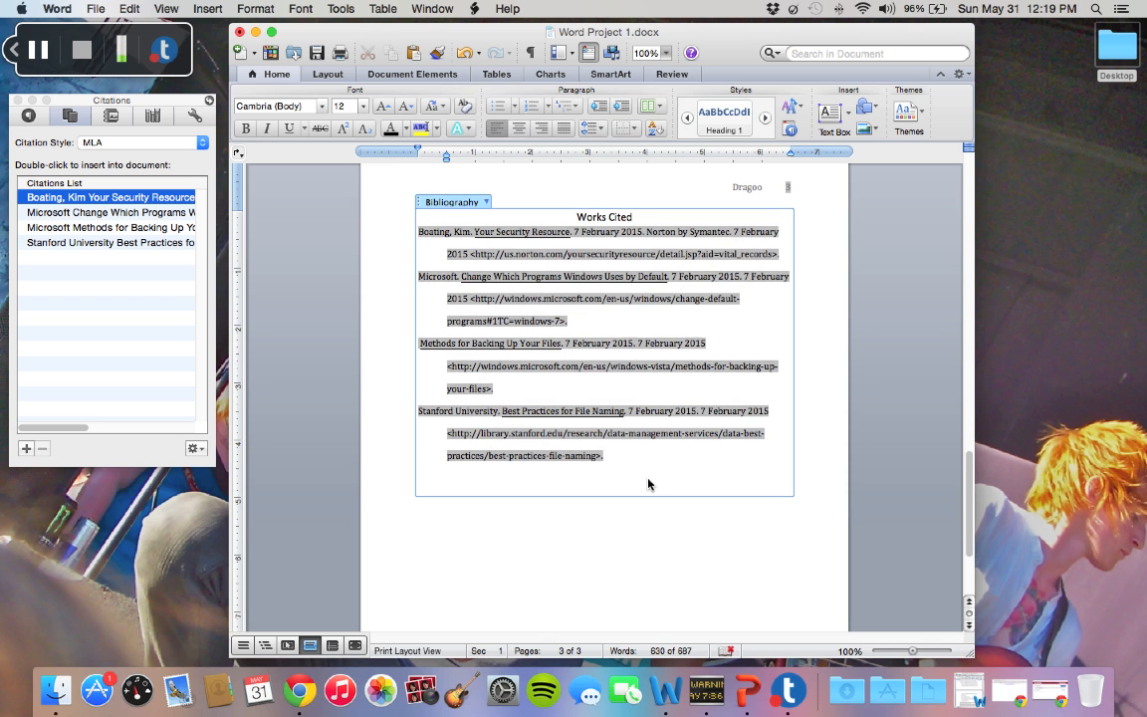
{"action": "left_click_drag", "start_coordinate": [603, 456], "coordinate": [423, 9]}
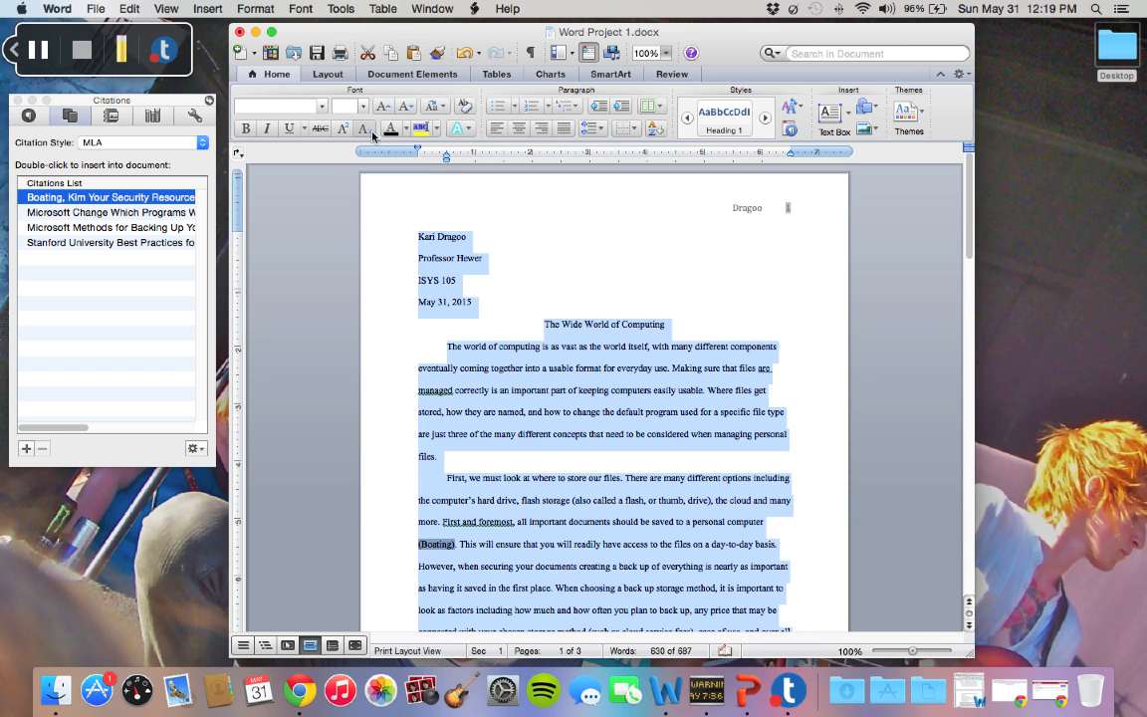
{"action": "left_click", "coordinate": [321, 107]}
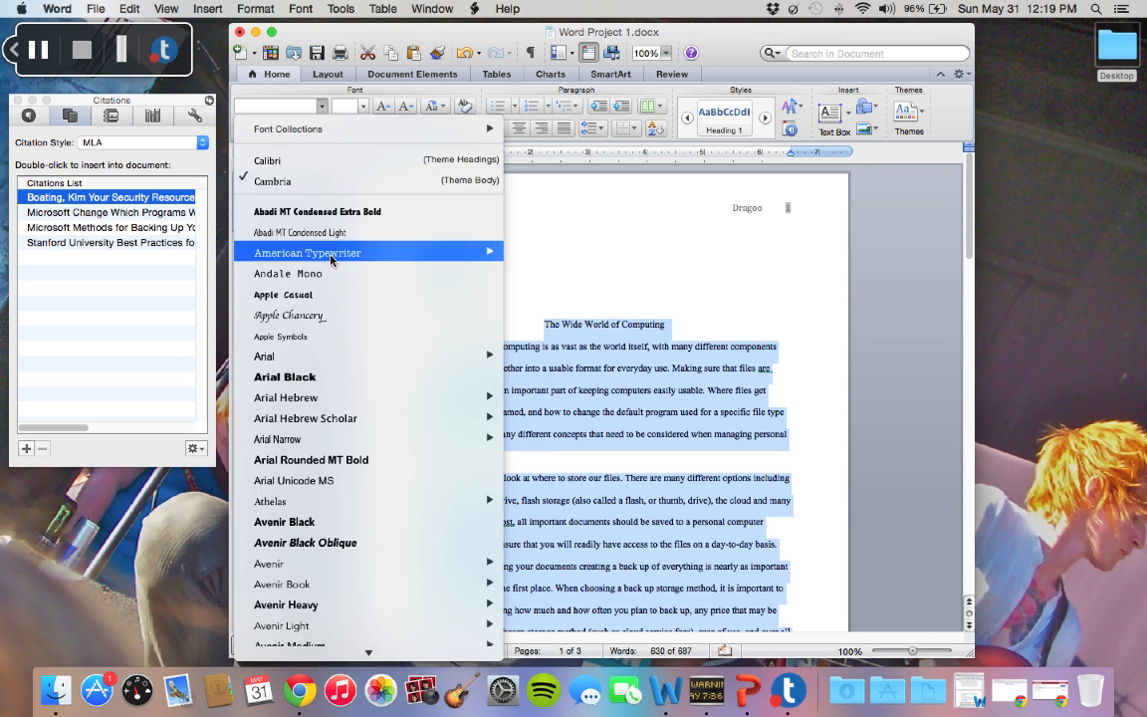
{"action": "scroll", "coordinate": [331, 257], "scroll_direction": "down", "scroll_amount": 20}
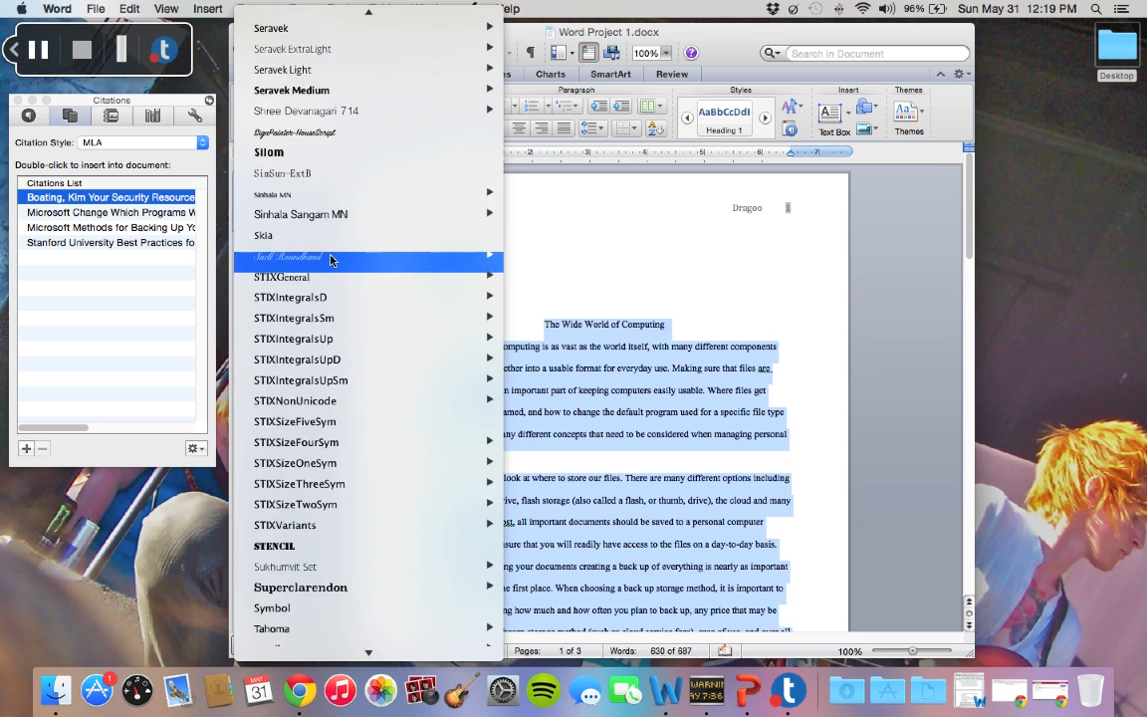
{"action": "scroll", "coordinate": [331, 260], "scroll_direction": "down", "scroll_amount": 10}
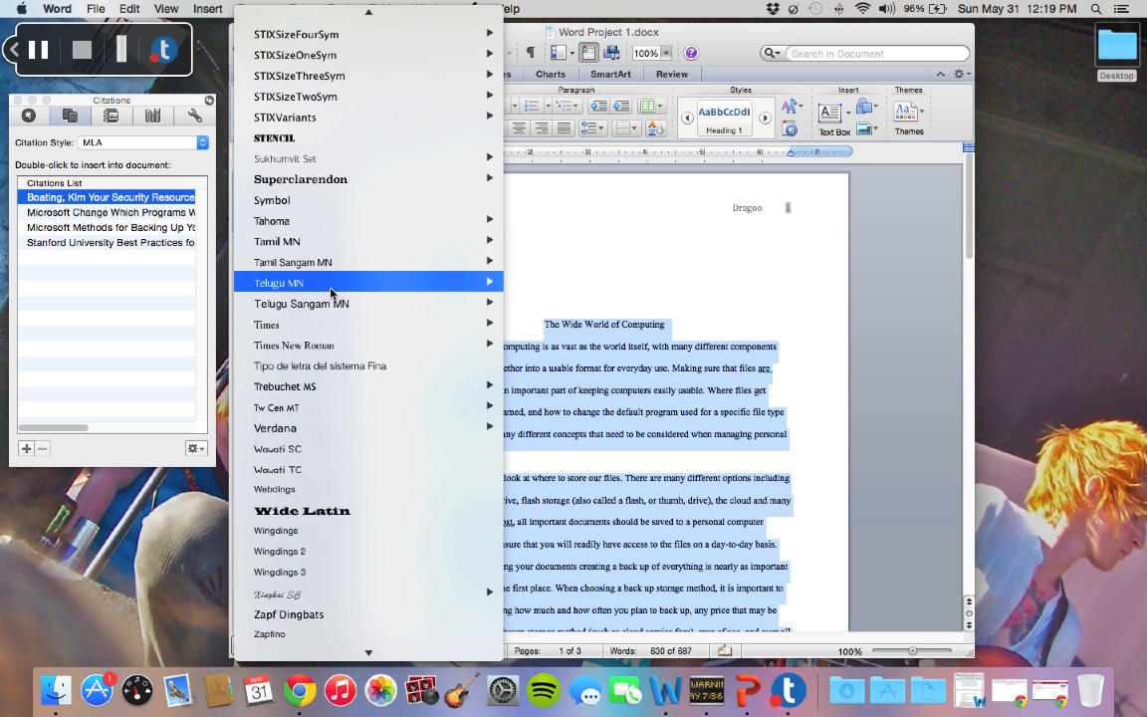
{"action": "left_click", "coordinate": [330, 346]}
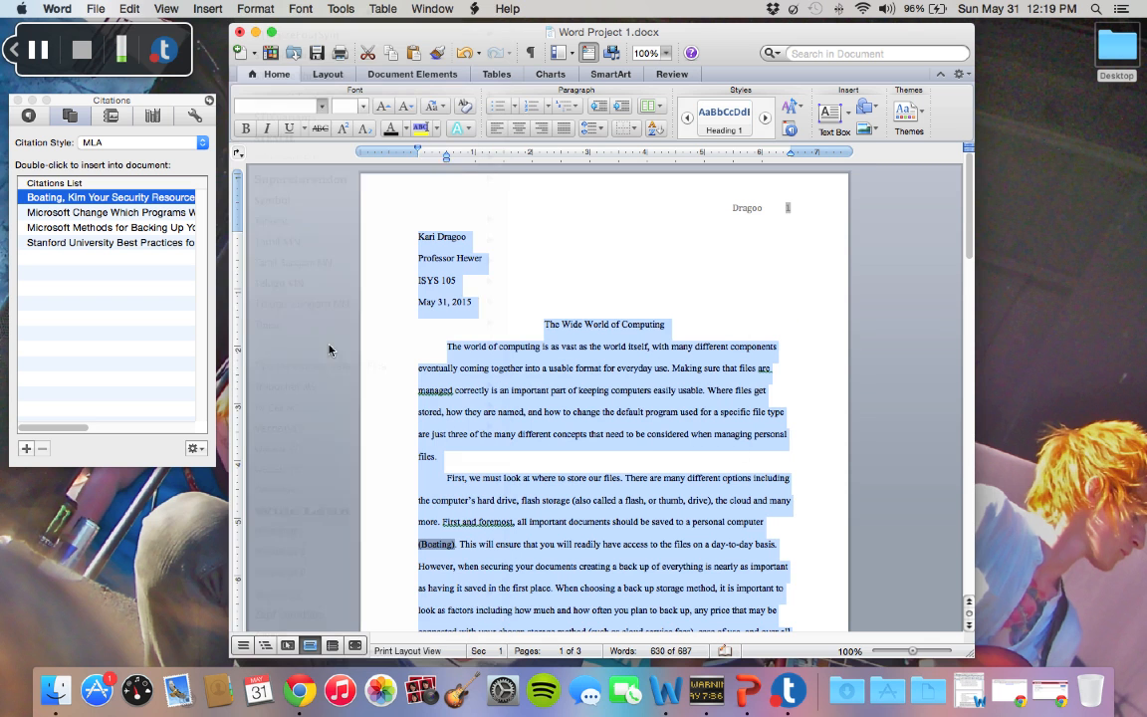
{"action": "left_click", "coordinate": [365, 107]}
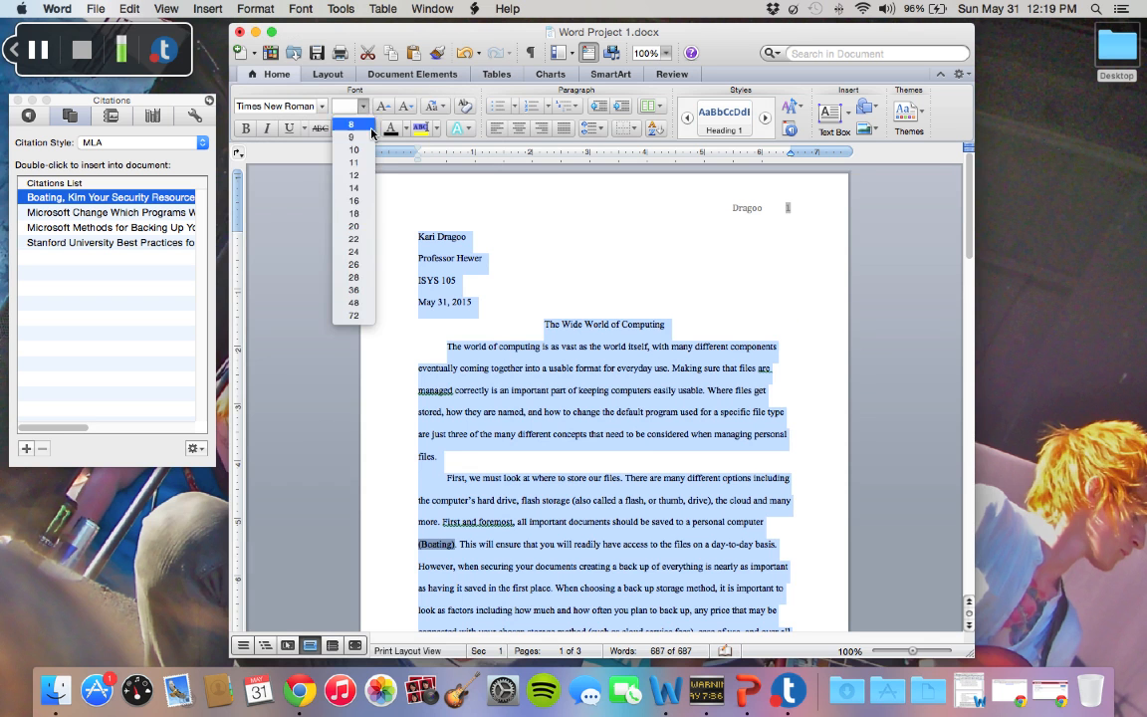
{"action": "left_click", "coordinate": [362, 182]}
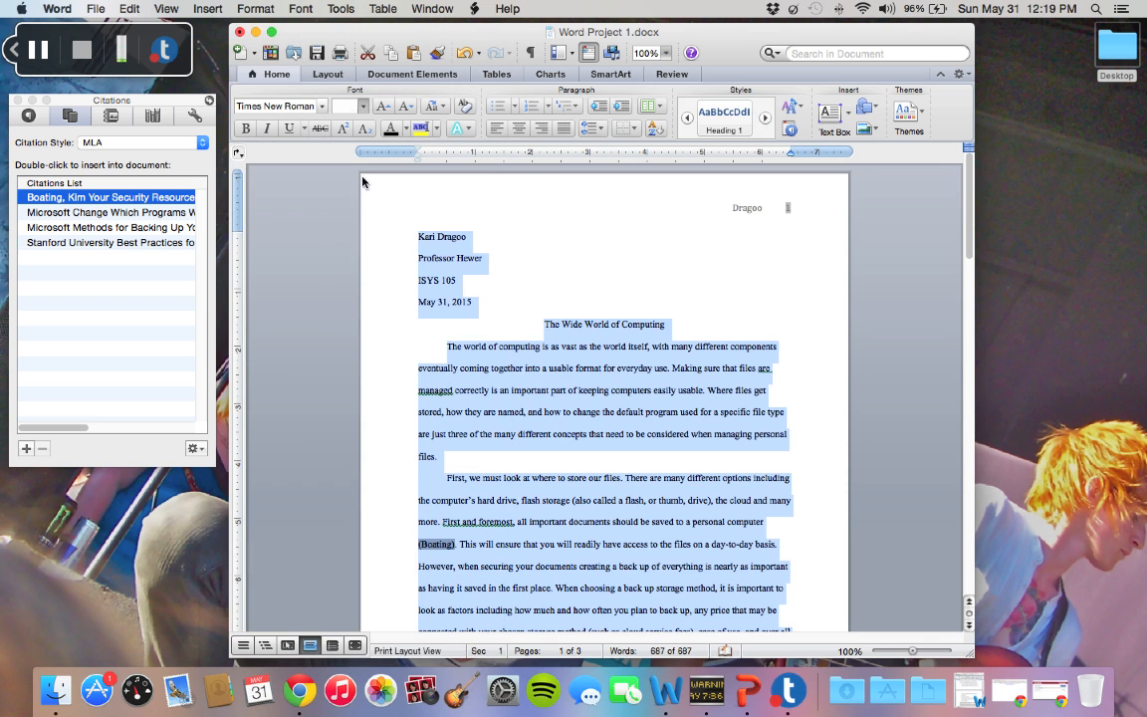
{"action": "left_click", "coordinate": [527, 282]}
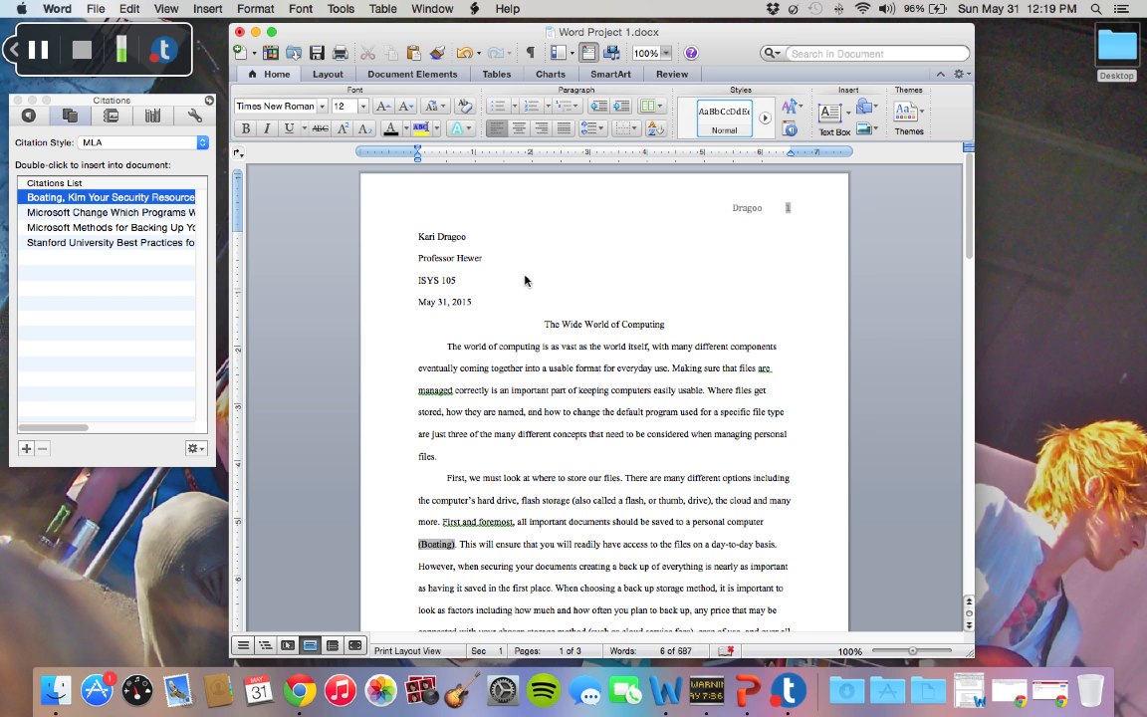
Apply the Normal page margins of 1" on all sides
{"action": "left_click", "coordinate": [333, 74]}
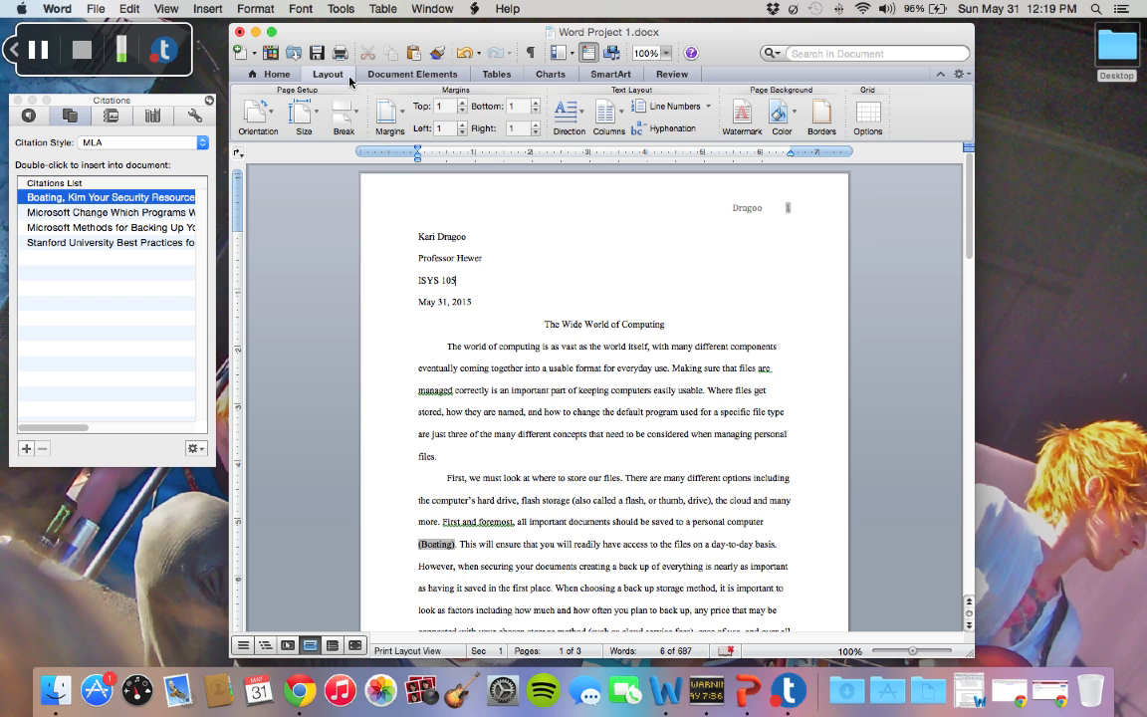
{"action": "left_click", "coordinate": [403, 115]}
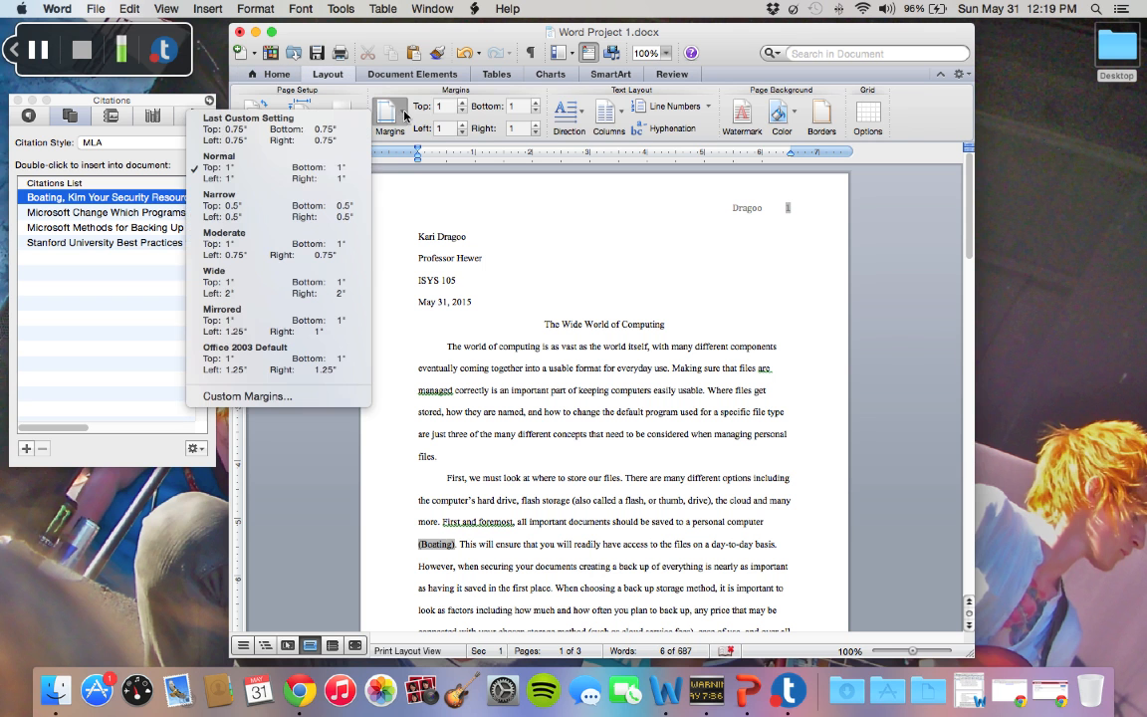
{"action": "left_click", "coordinate": [349, 180]}
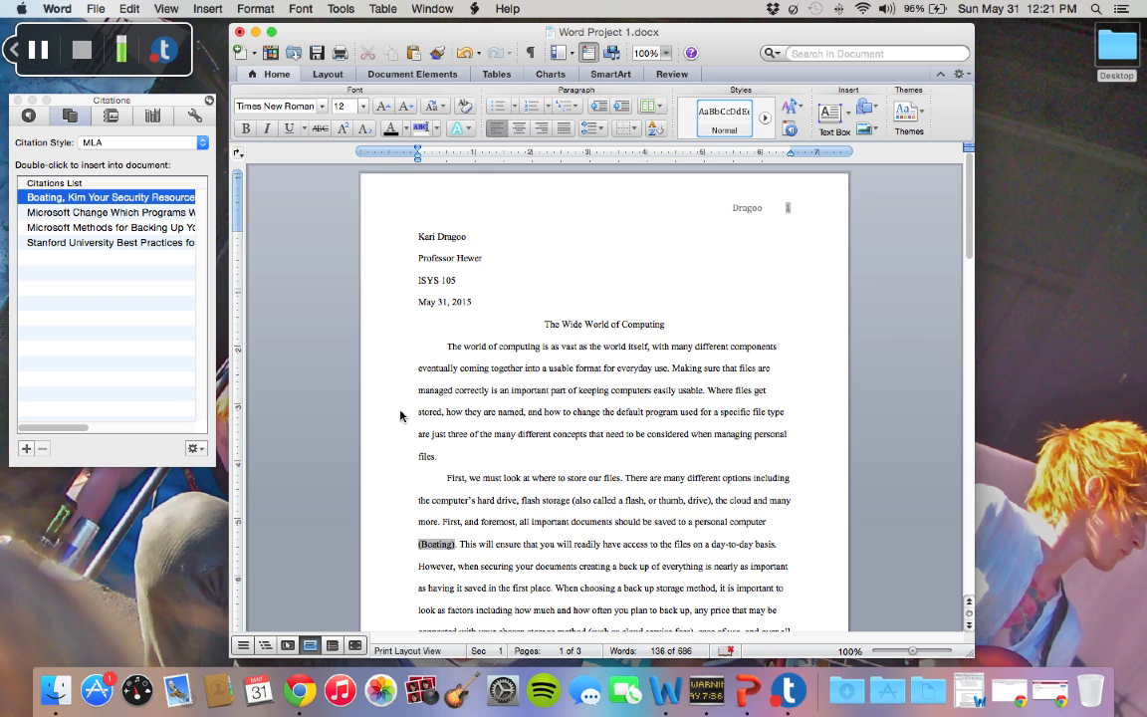
Run the spelling and grammar check on the essay, ignoring the suggestion to replace "are" with "is" in the file names sentence
{"action": "left_click", "coordinate": [340, 10]}
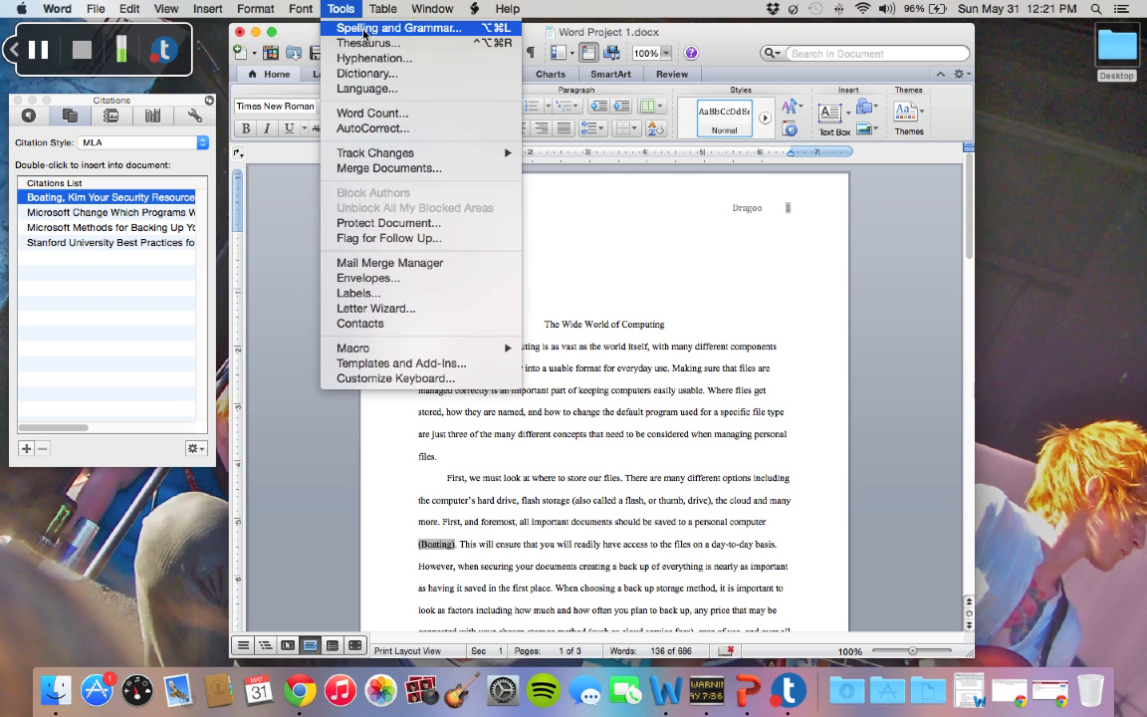
{"action": "left_click", "coordinate": [363, 29]}
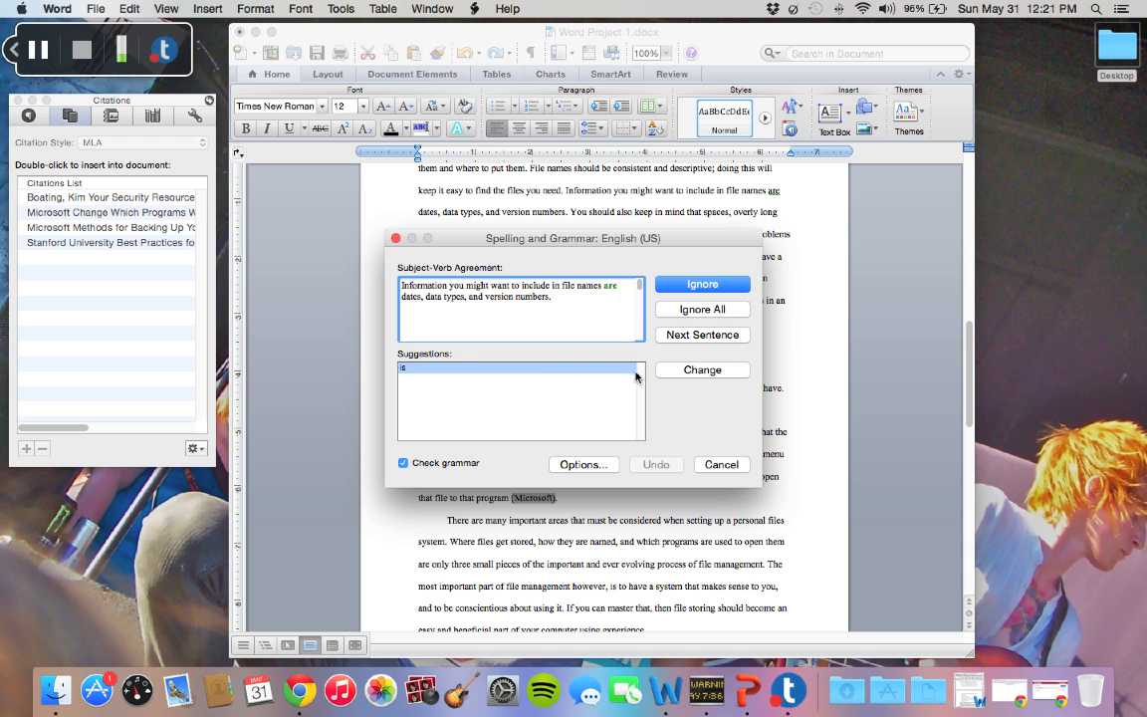
{"action": "key", "text": "Return"}
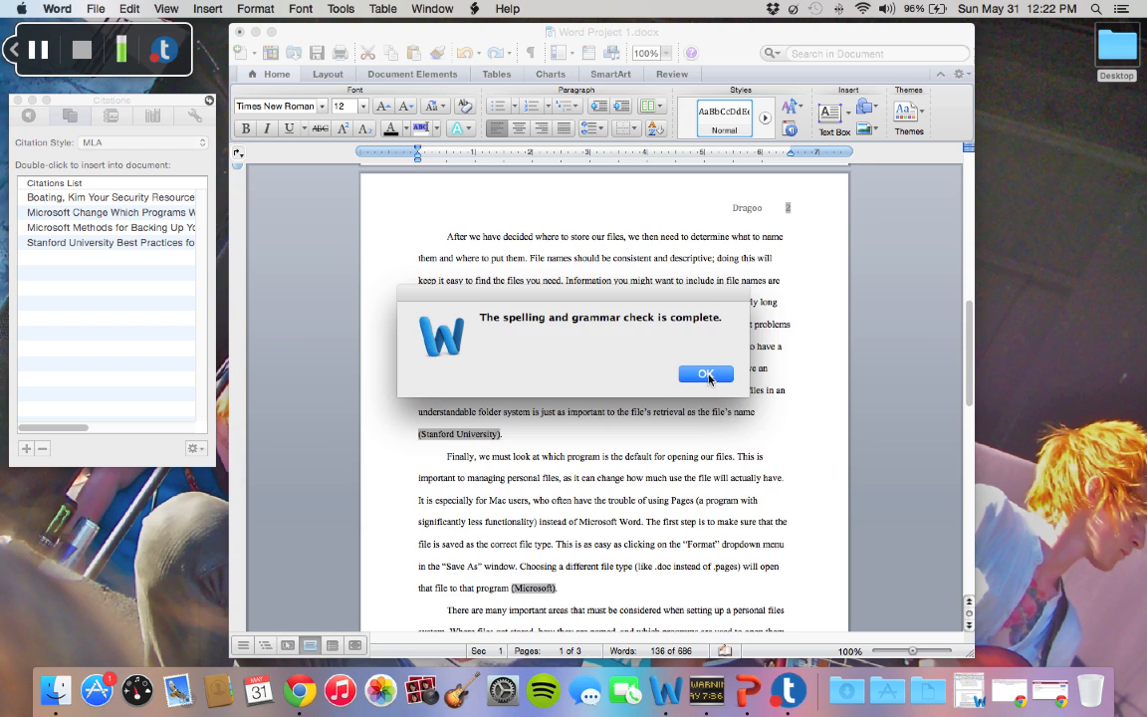
{"action": "left_click", "coordinate": [708, 374]}
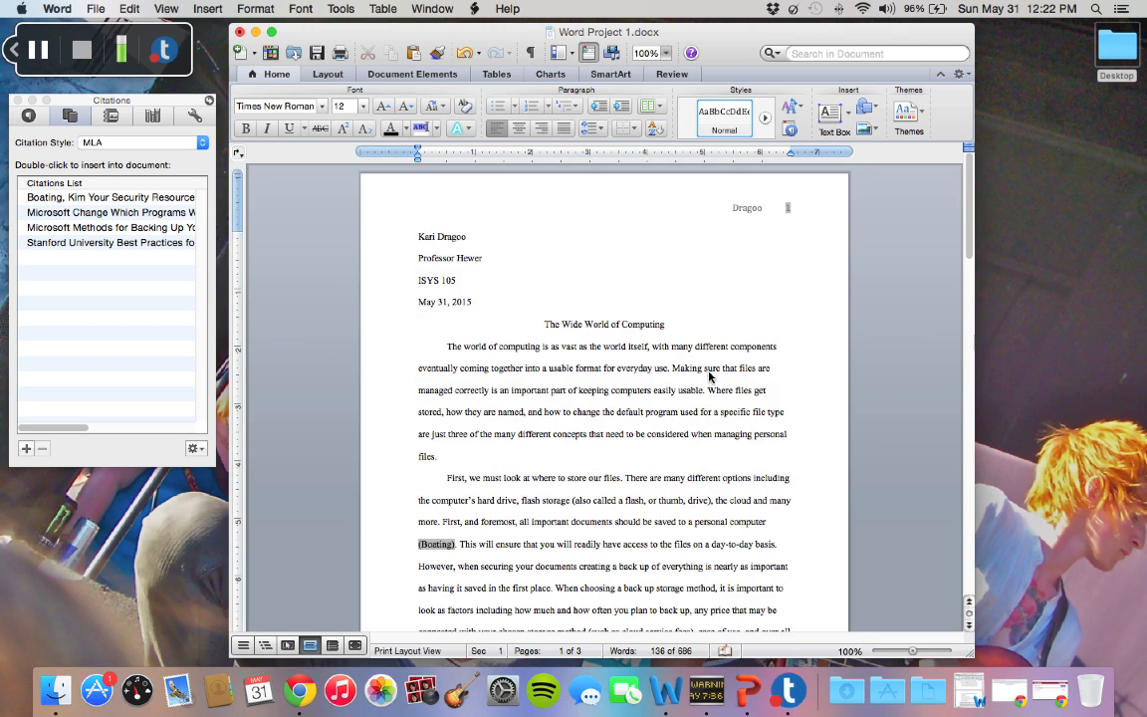
{"action": "scroll", "coordinate": [708, 374], "scroll_direction": "down", "scroll_amount": 20}
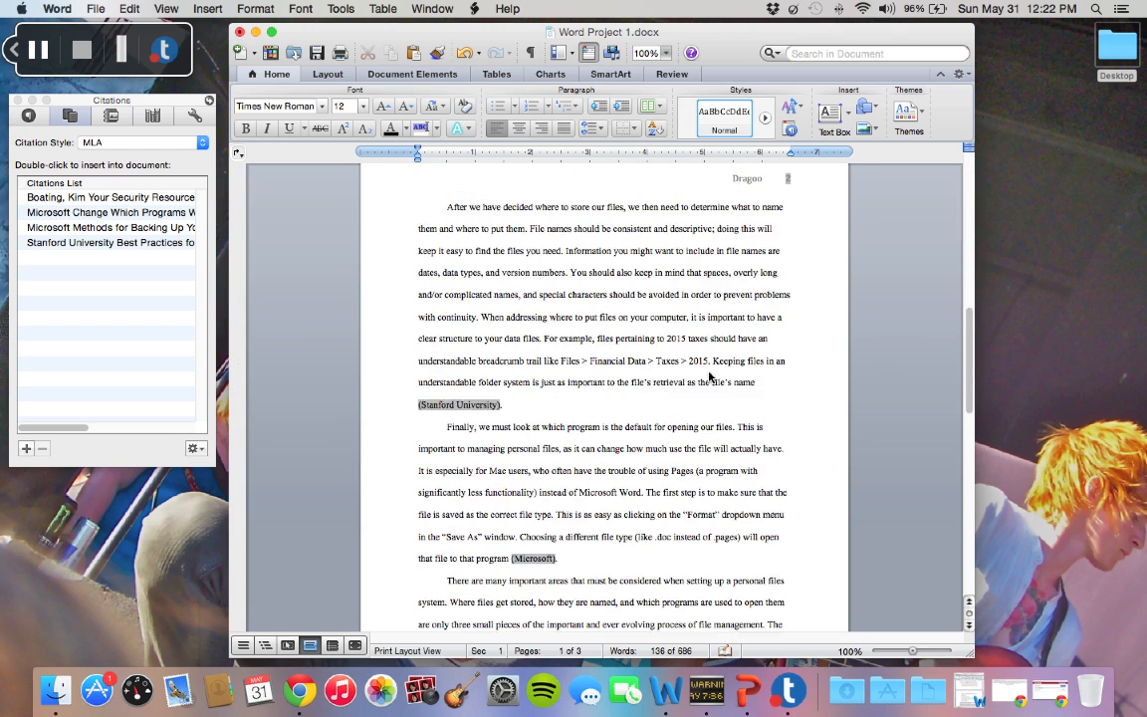
{"action": "scroll", "coordinate": [709, 375], "scroll_direction": "down", "scroll_amount": 10}
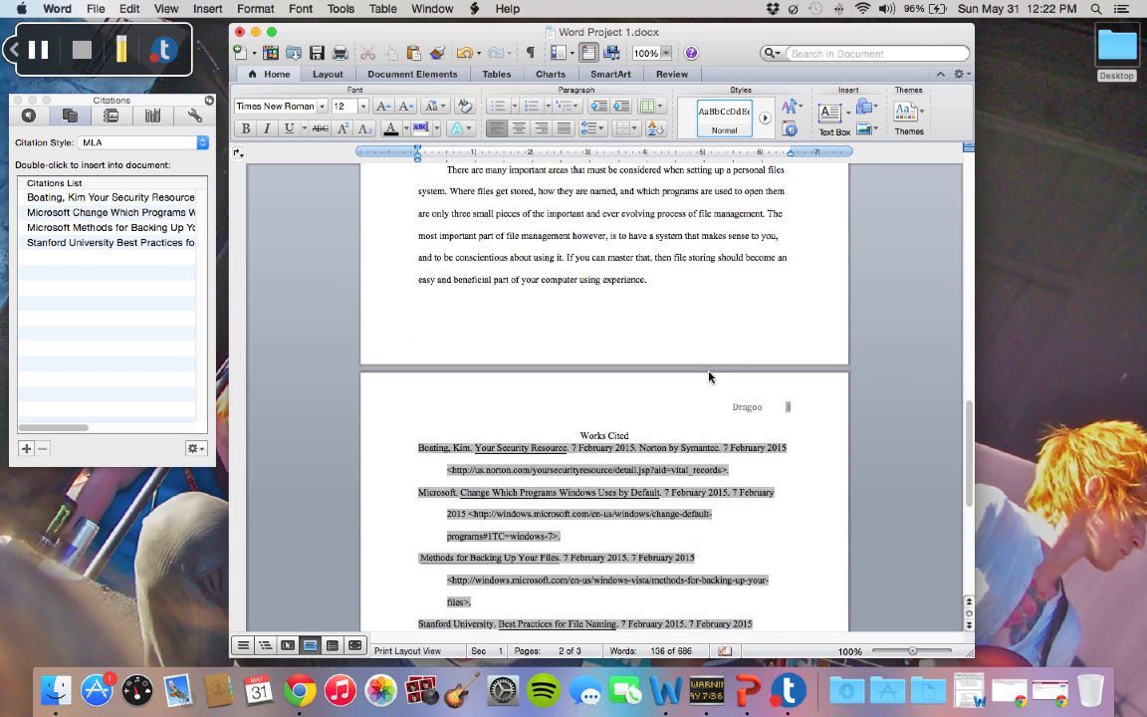
{"action": "scroll", "coordinate": [709, 375], "scroll_direction": "down", "scroll_amount": 2}
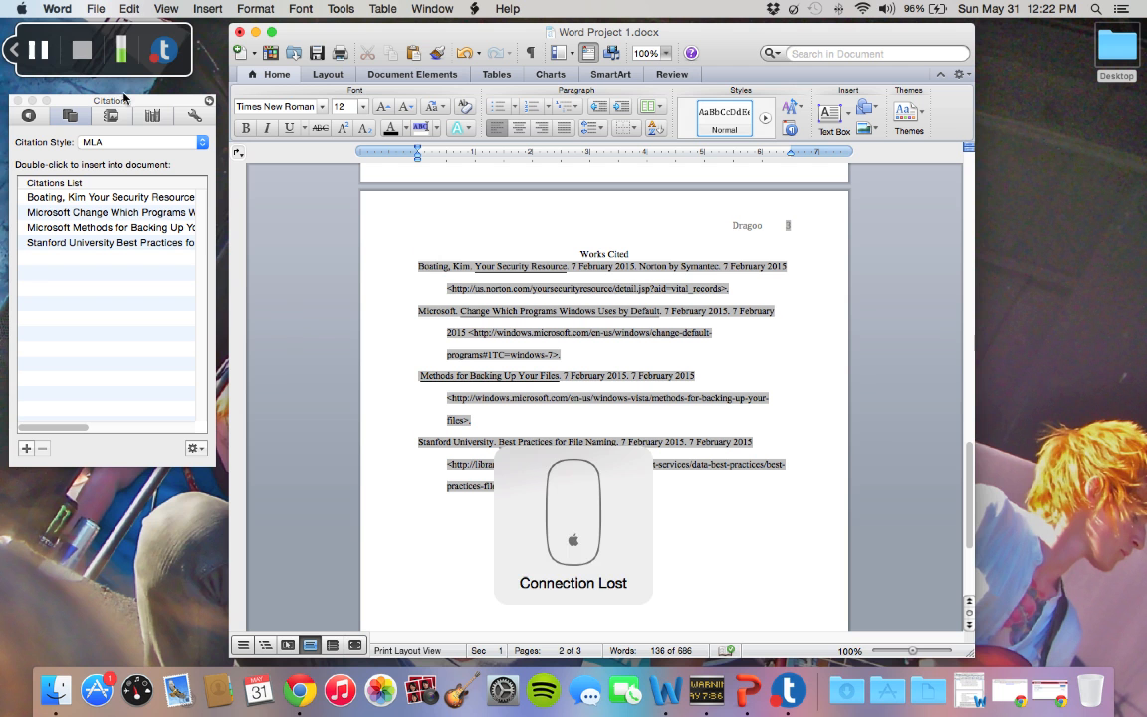
{"action": "left_click", "coordinate": [48, 55]}
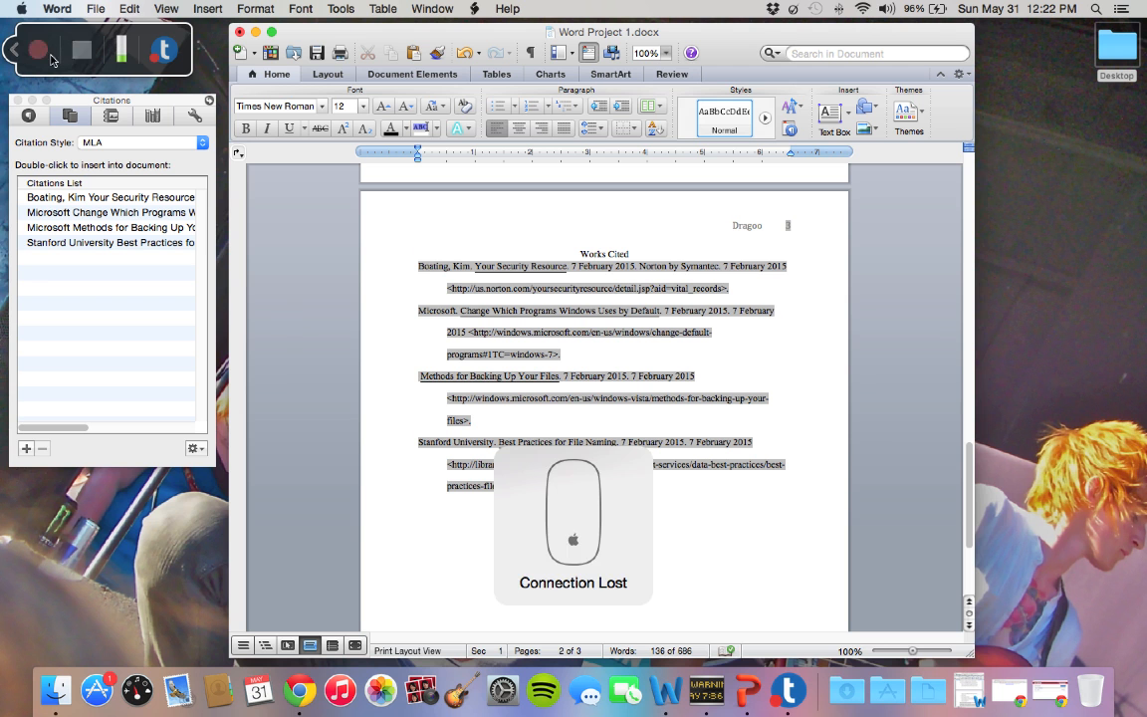